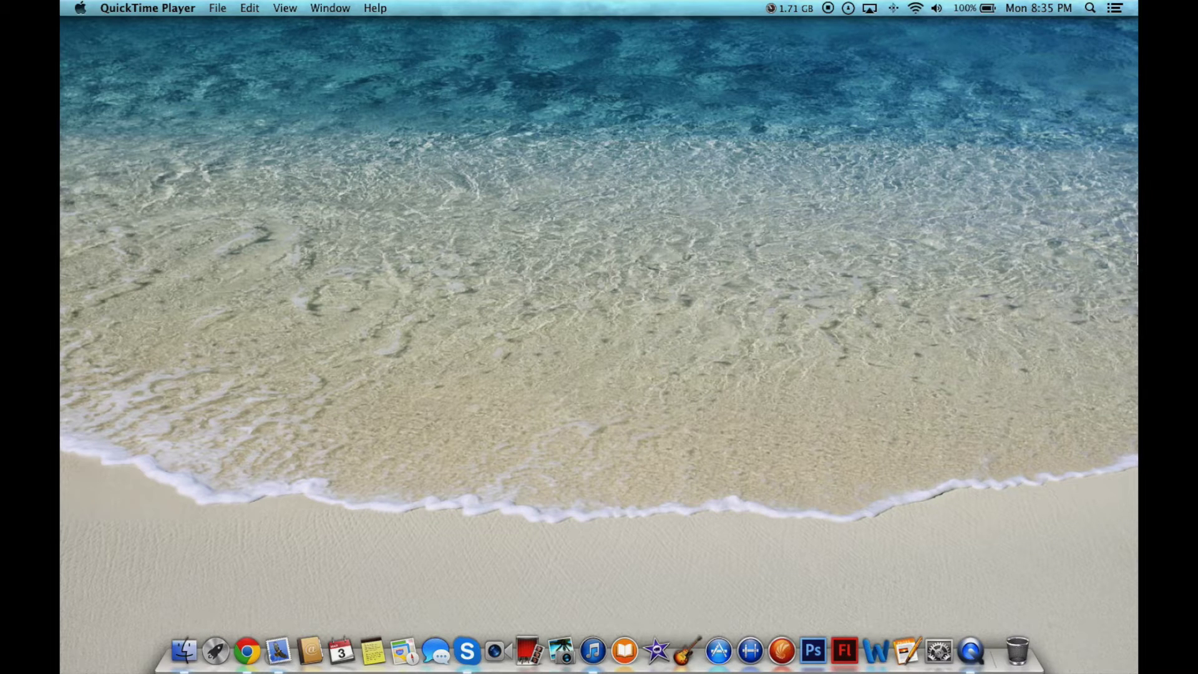
Make Finder the active application by selecting the empty desktop
left_click(233, 189)
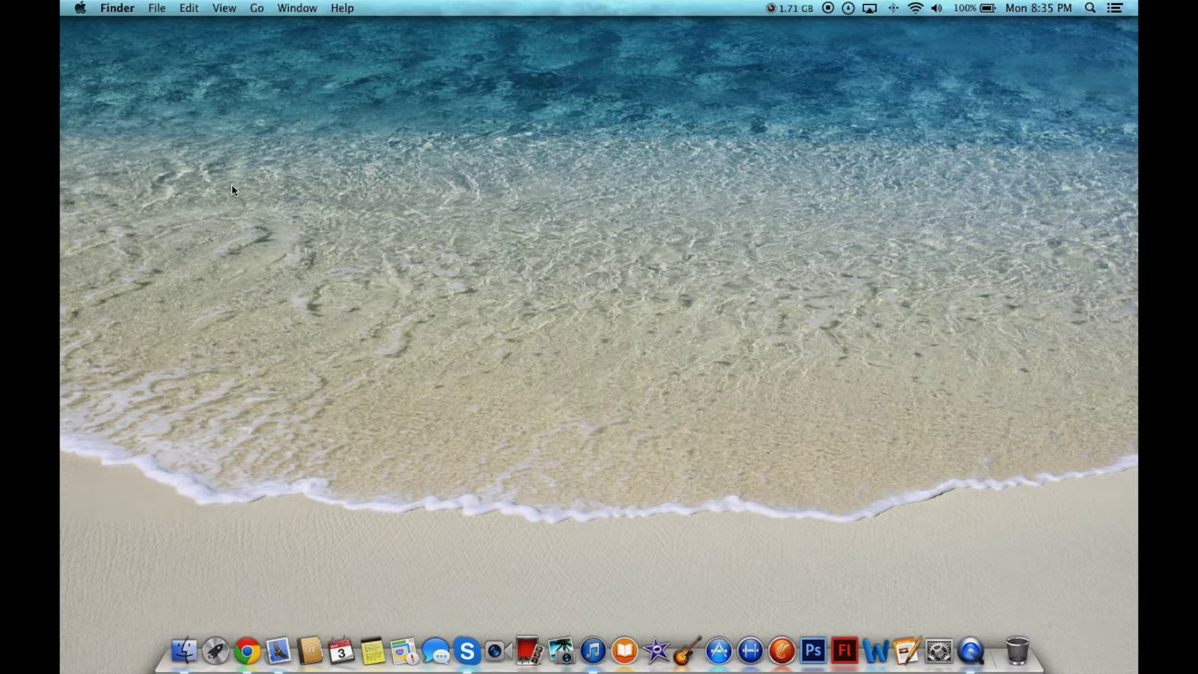
View About This Mac's storage details (85.62 GB free of 120.47 GB), then close it
left_click(61, 4)
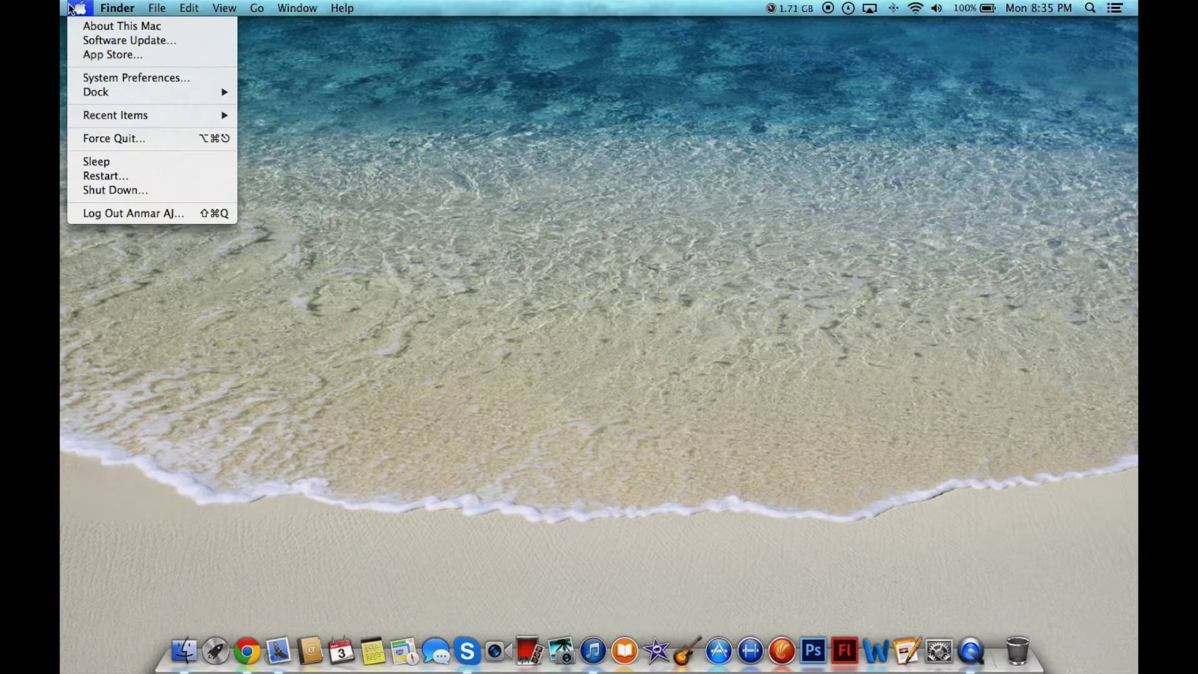
left_click(77, 27)
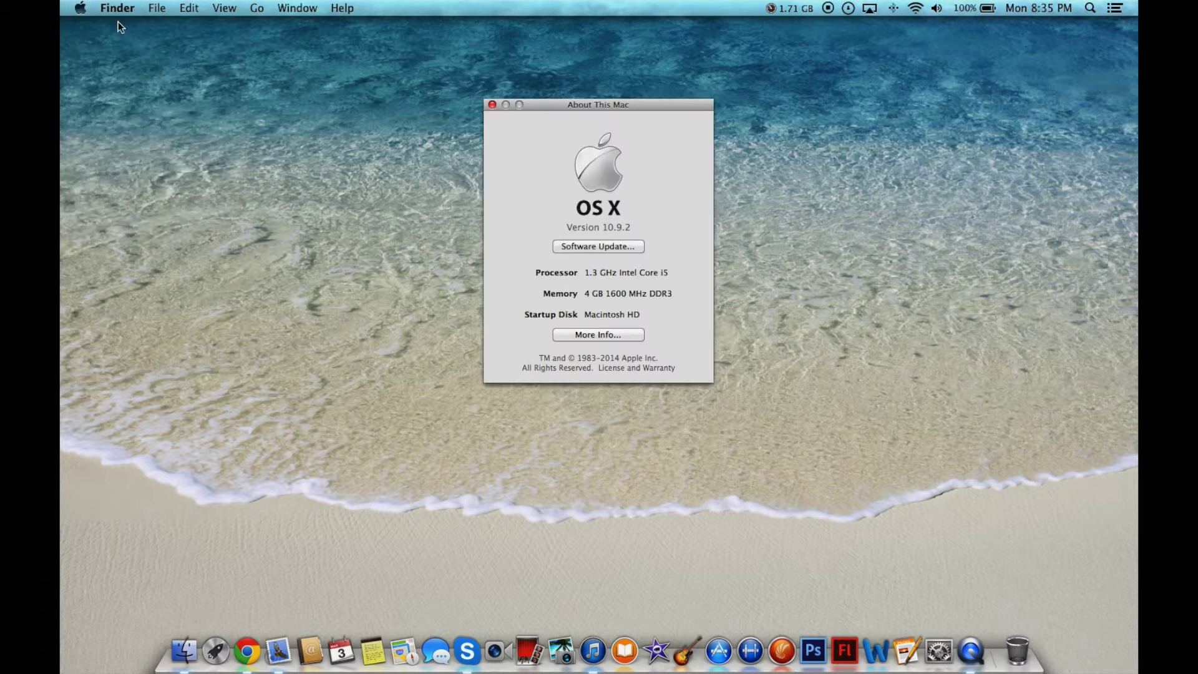
left_click(635, 336)
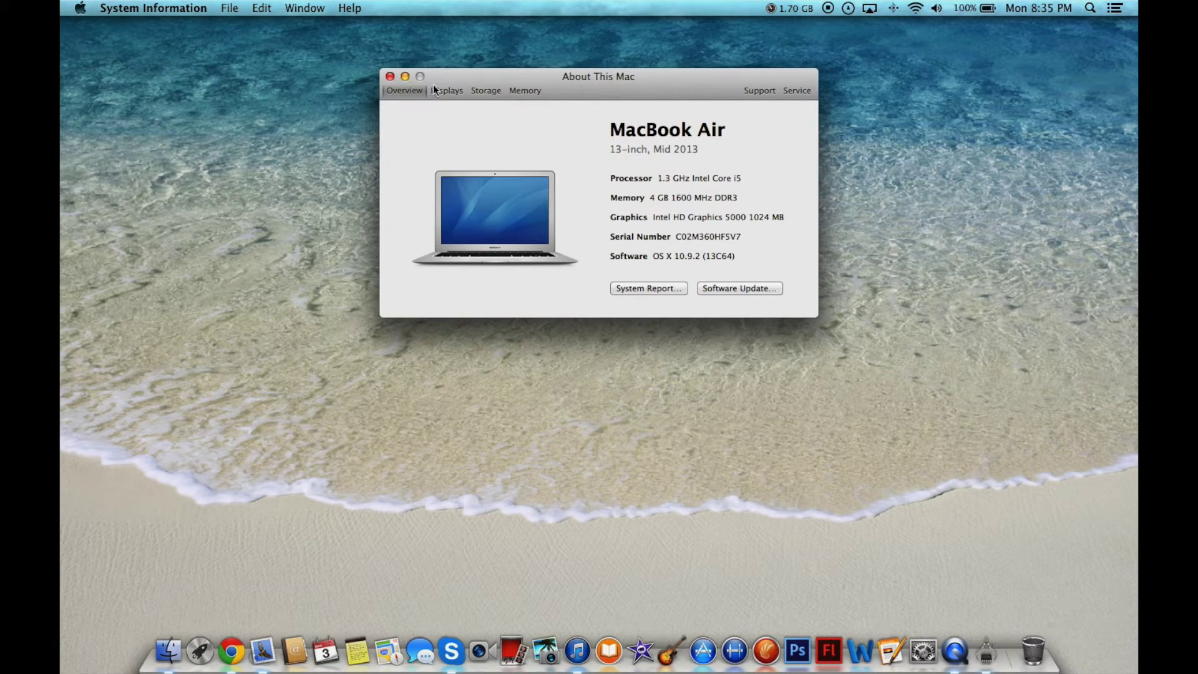
left_click(441, 91)
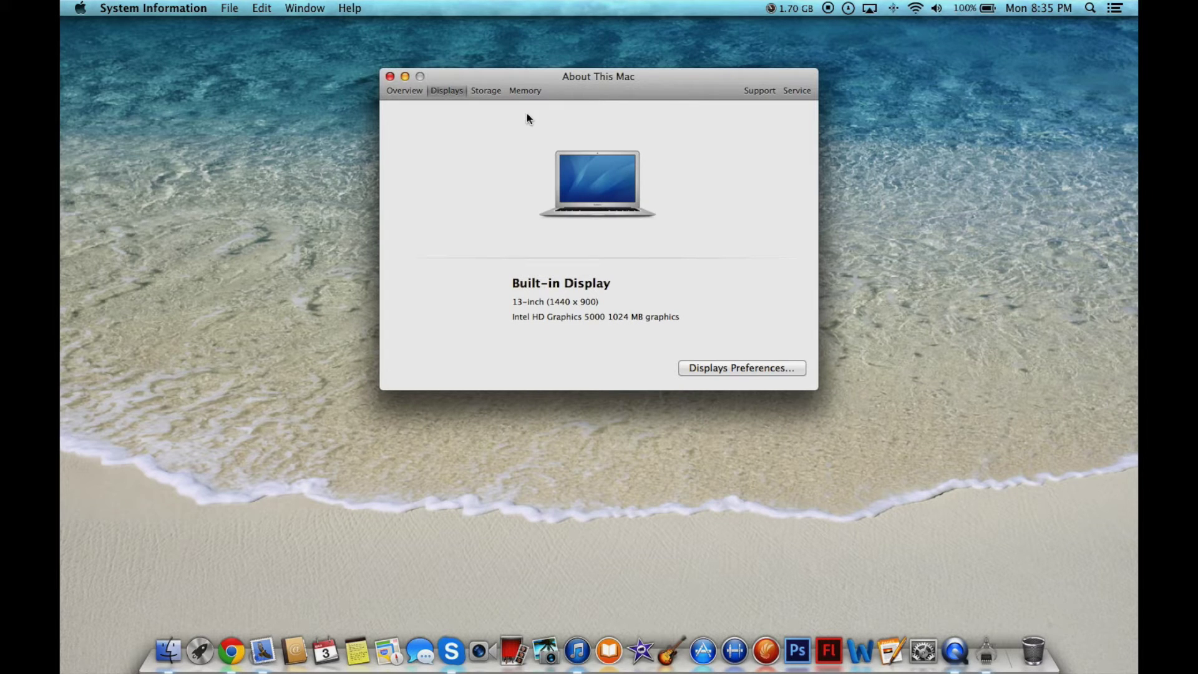
left_click(486, 90)
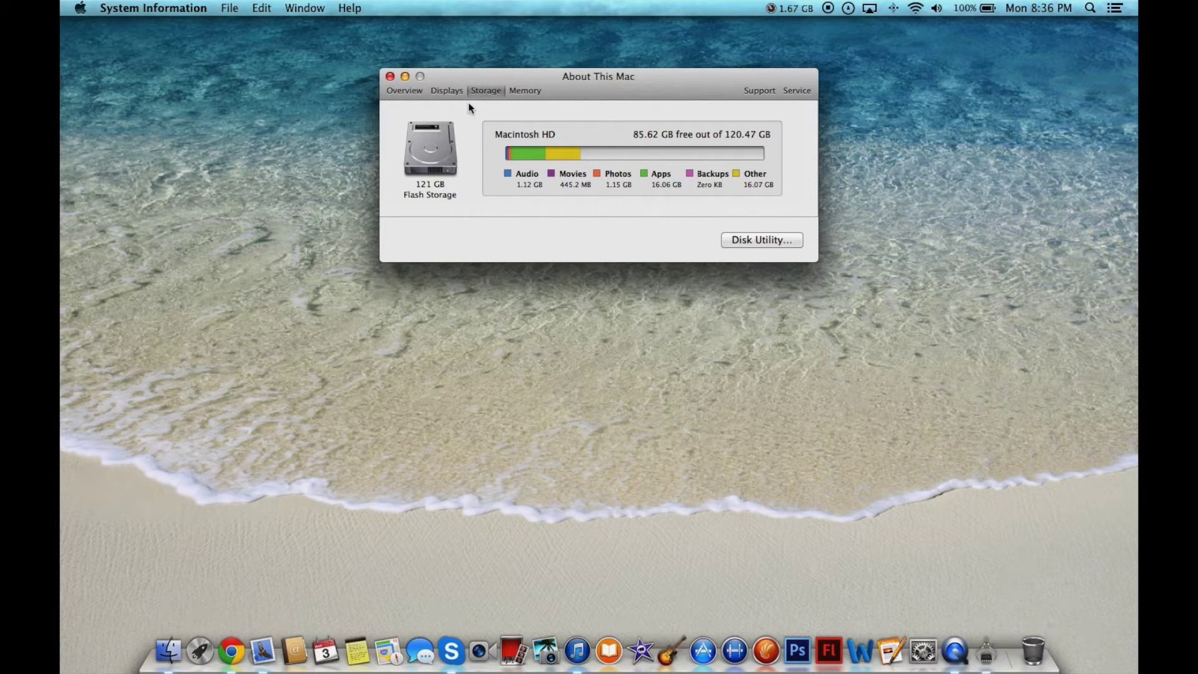
left_click(390, 76)
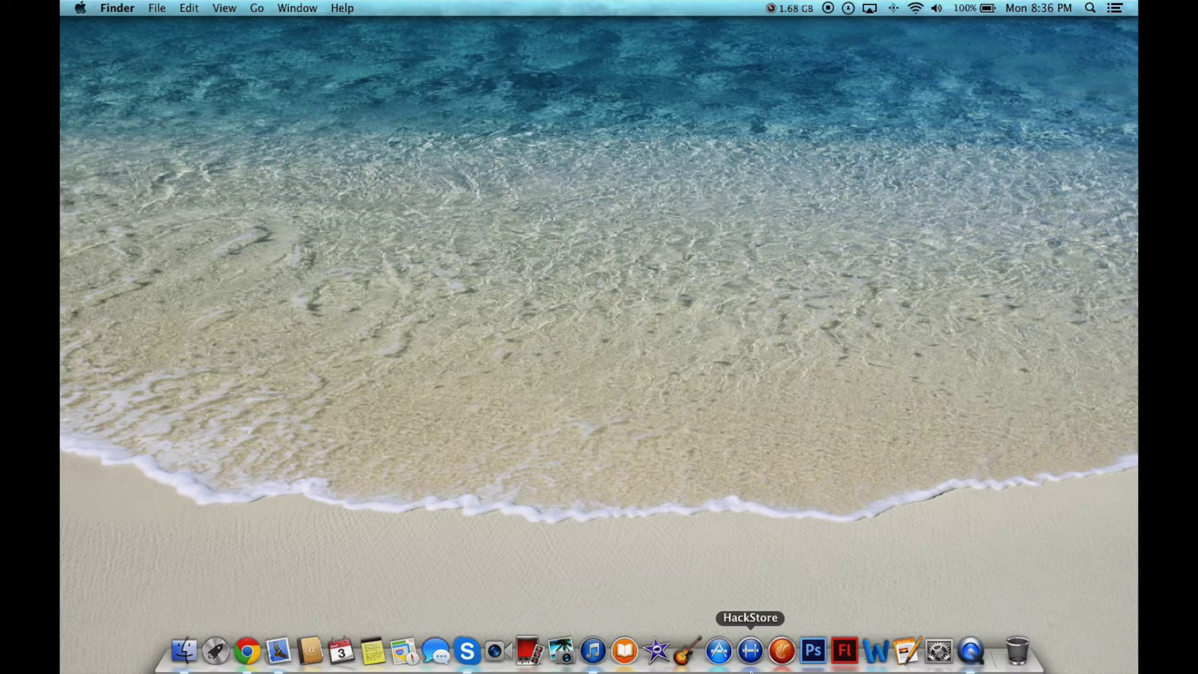
Search the App Store for 'disk diag', showing Disk Diag already installed
left_click(720, 669)
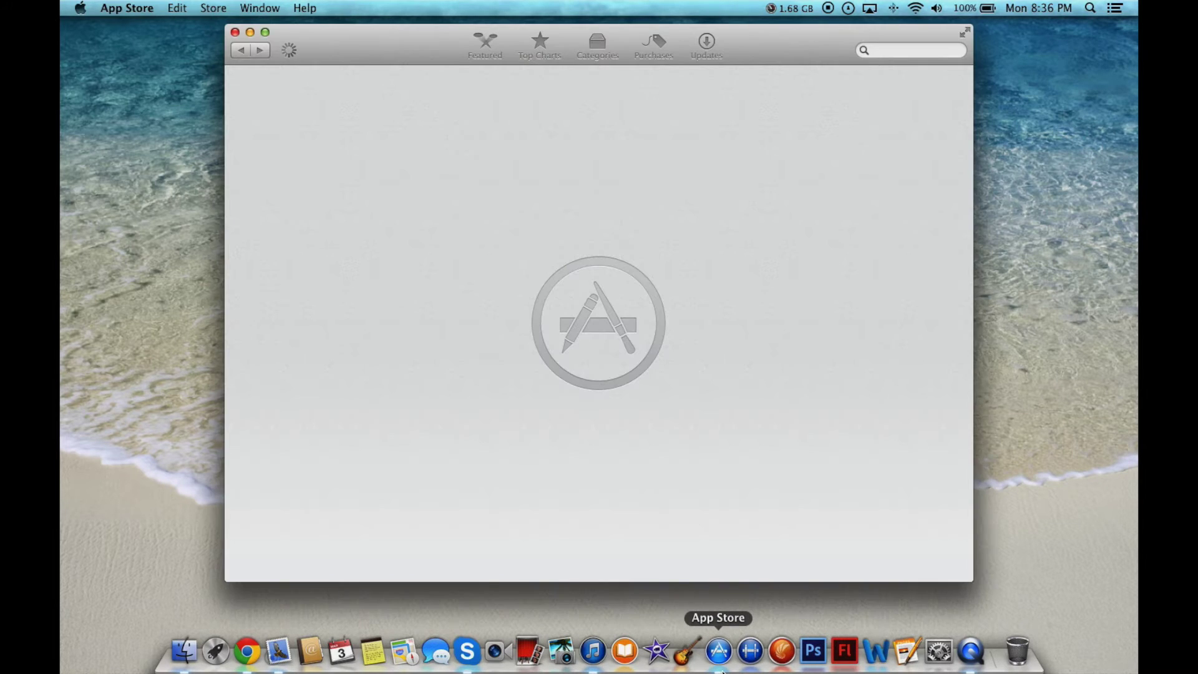
left_click(891, 52)
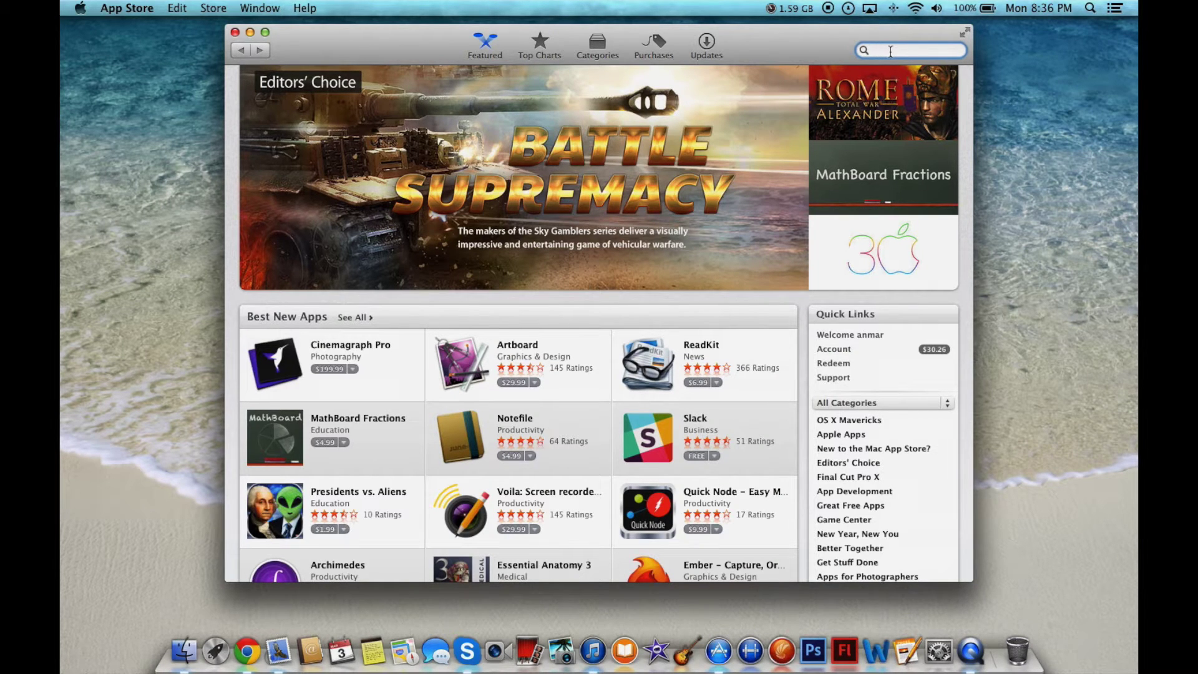
type("disk")
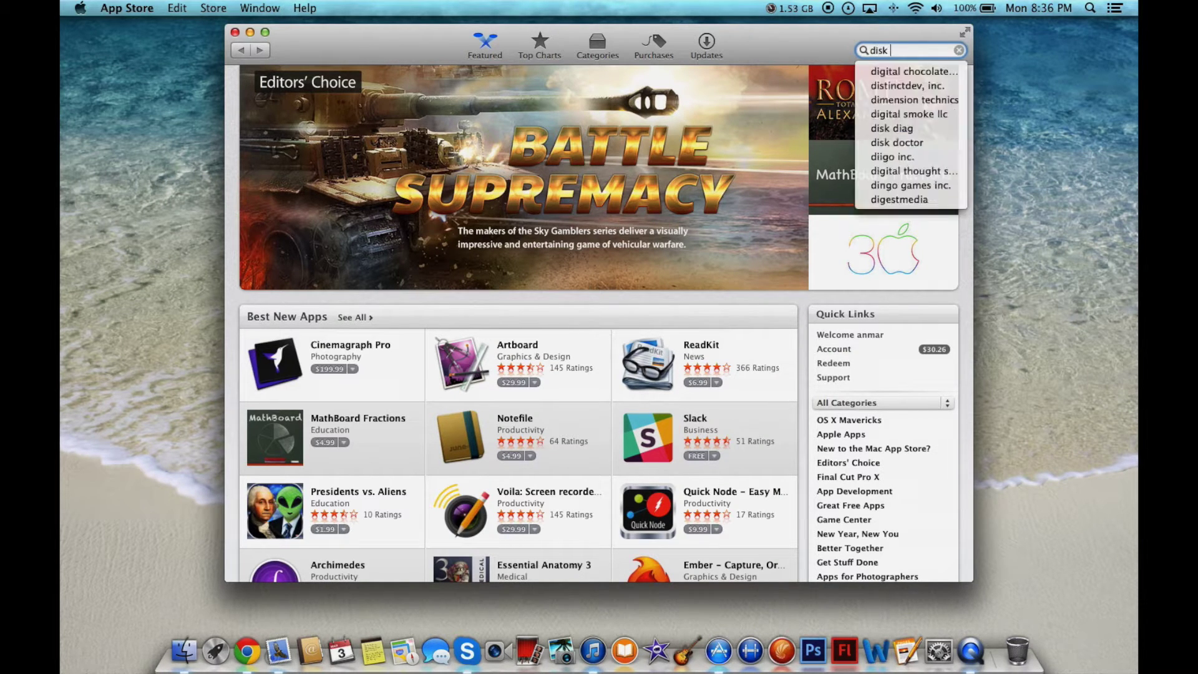
type(" diag")
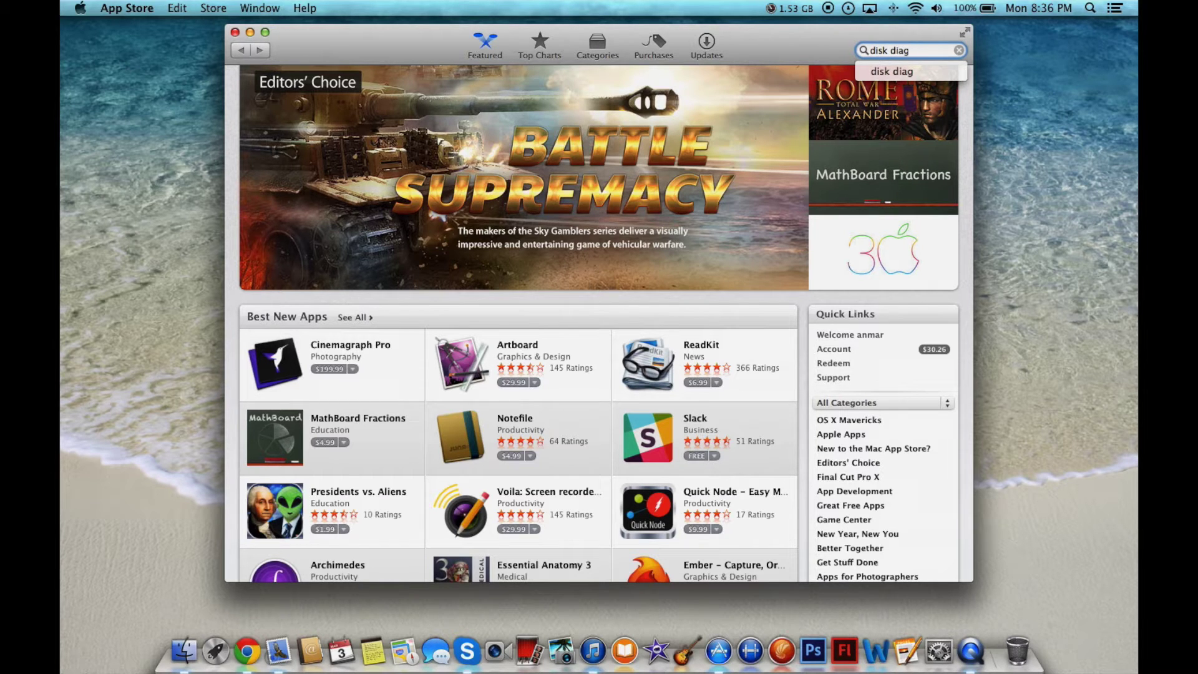
key("Return")
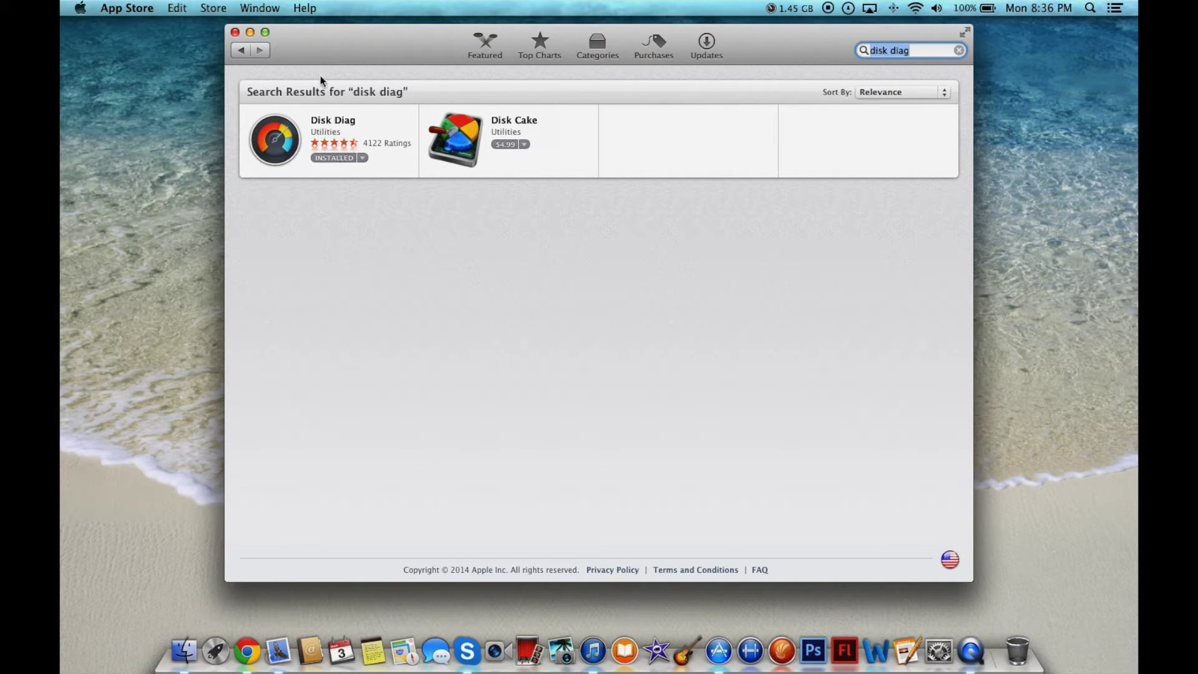
Close App Store and launch Disk Diag from Launchpad
left_click(235, 32)
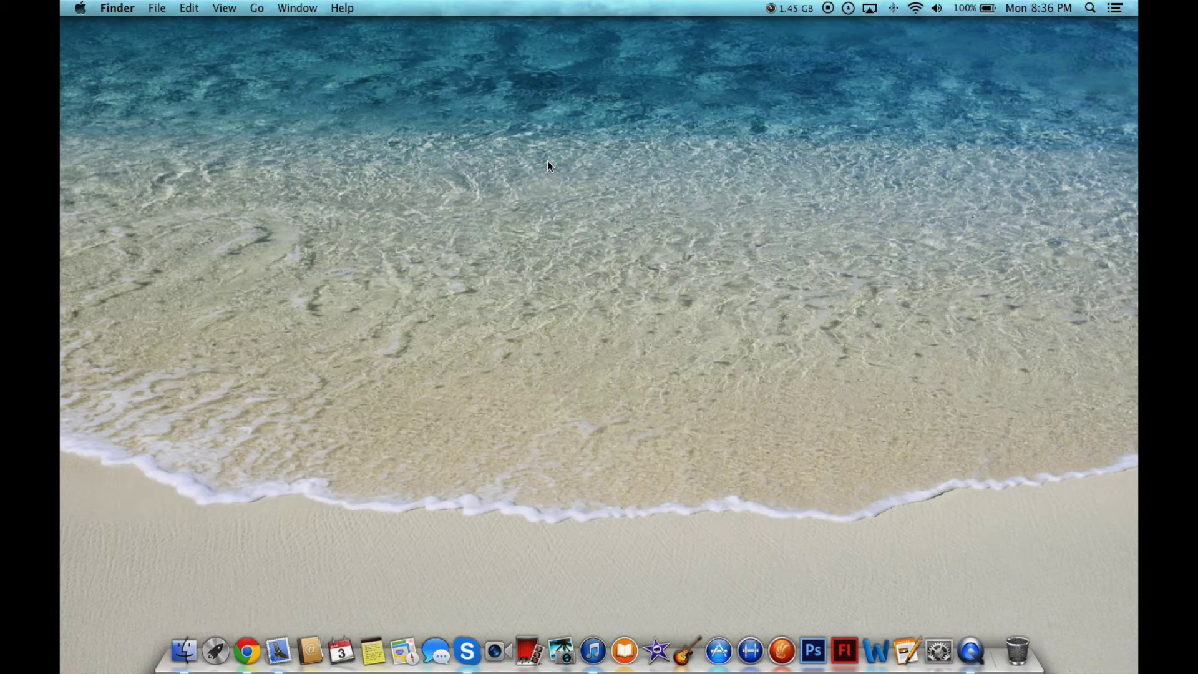
key("F4")
left_click(882, 517)
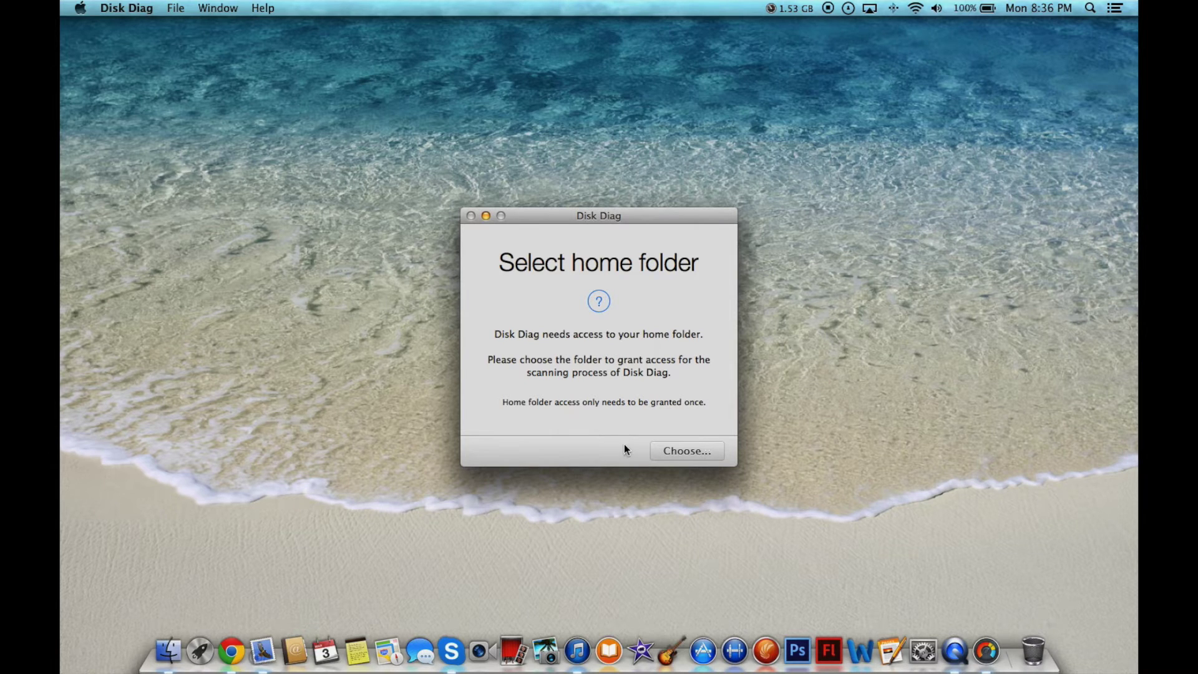
Begin choosing Disk Diag's home folder, checking the file list and the locations above it
left_click(657, 450)
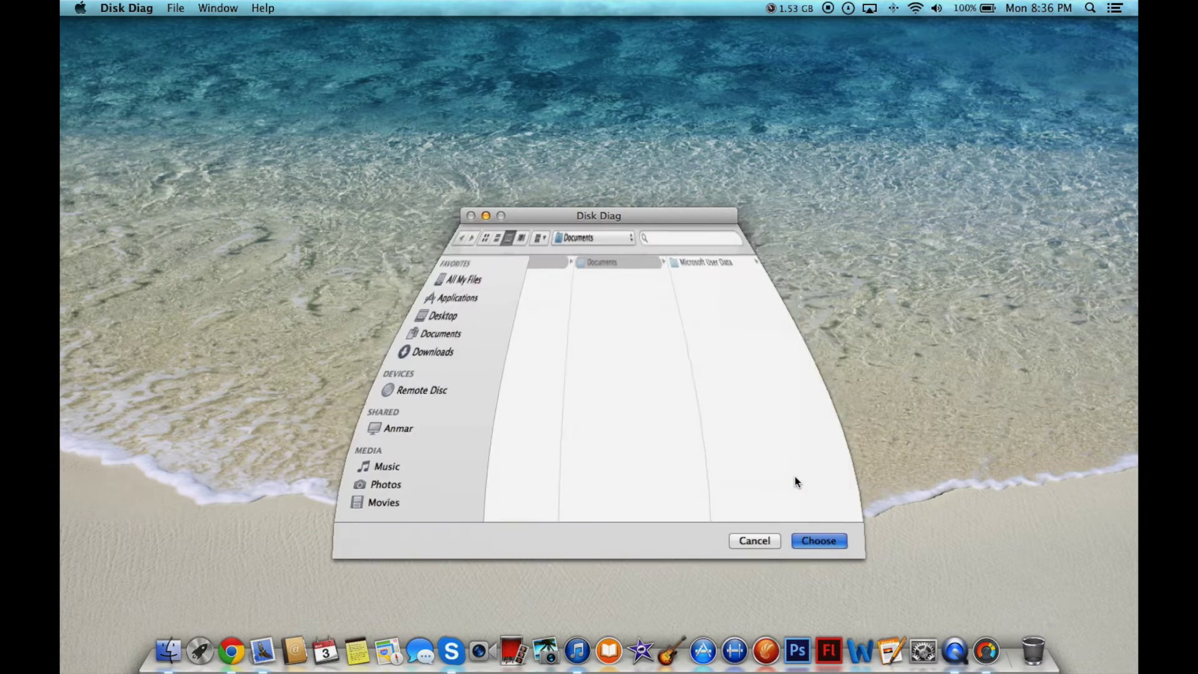
scroll(394, 384, "down", 5)
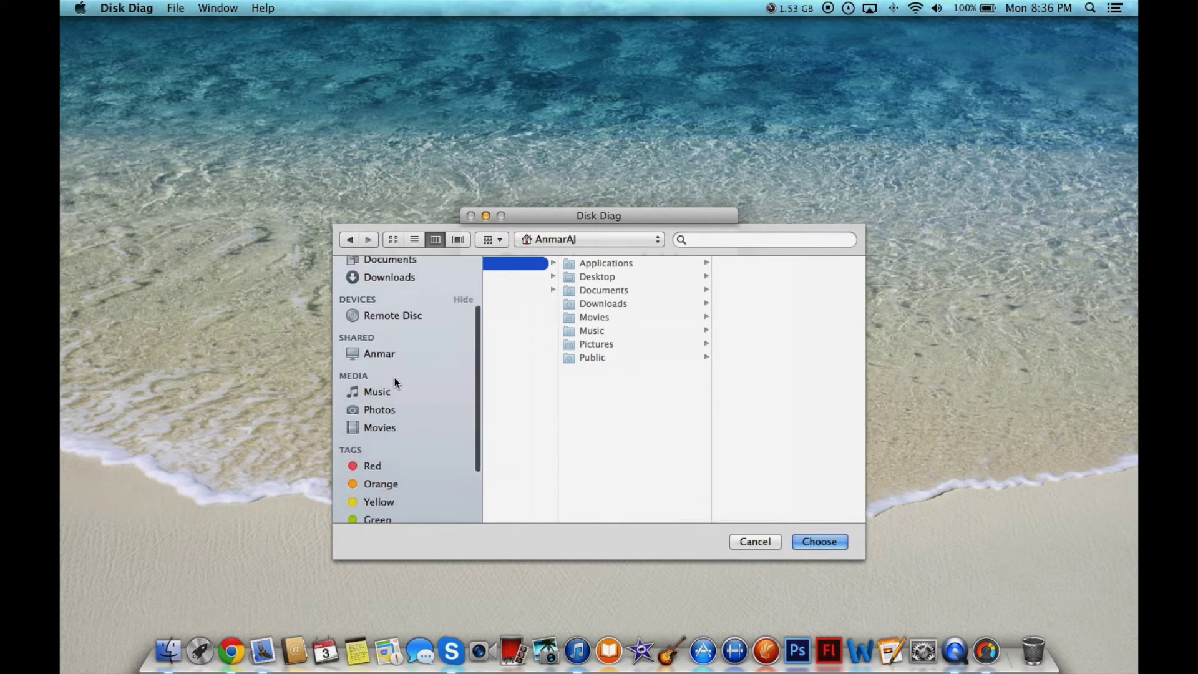
scroll(395, 384, "down", 1)
scroll(395, 383, "up", 5)
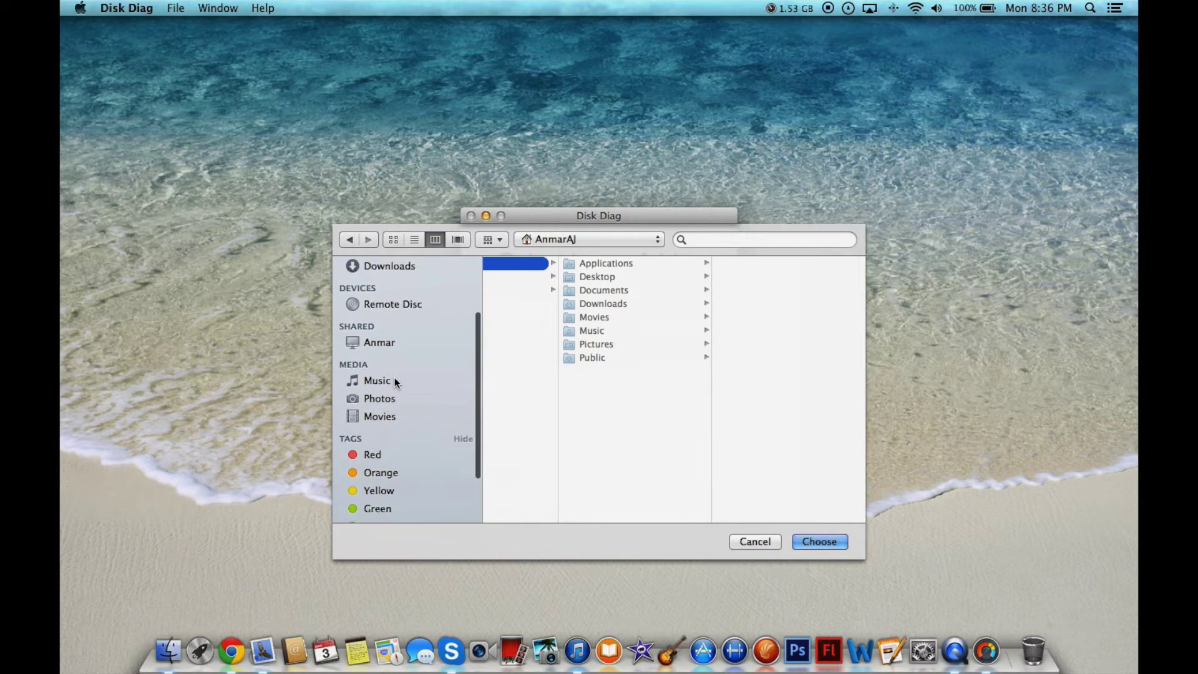
scroll(395, 383, "up", 3)
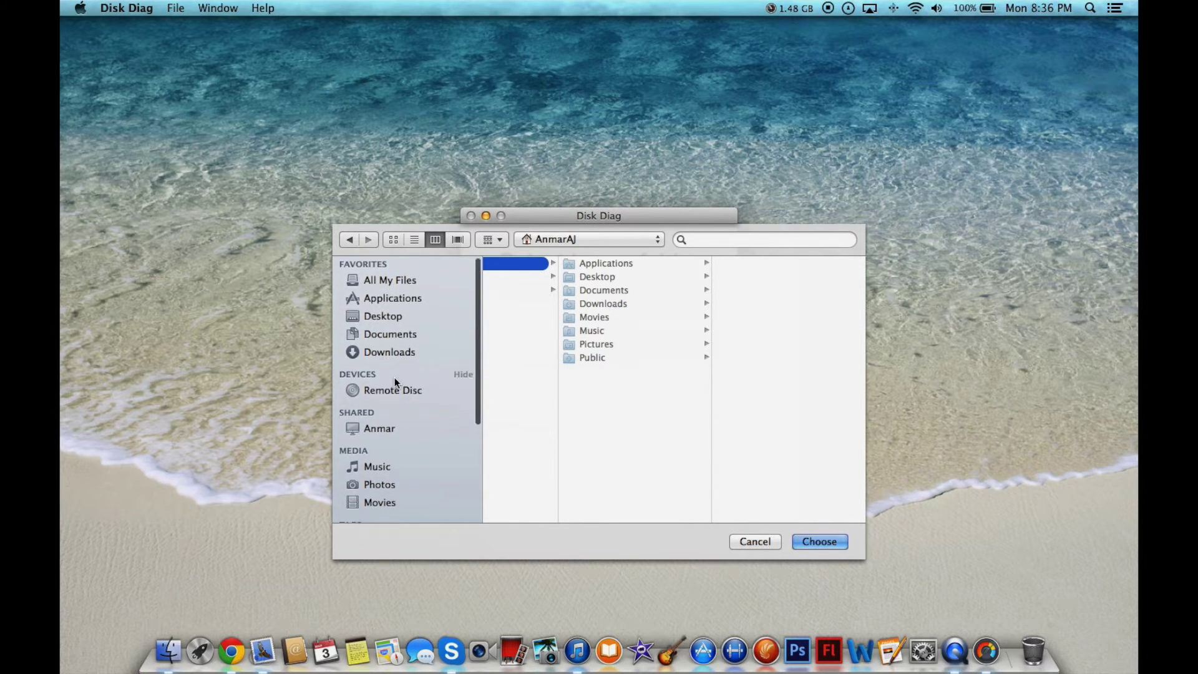
scroll(394, 383, "down", 6)
scroll(395, 383, "up", 6)
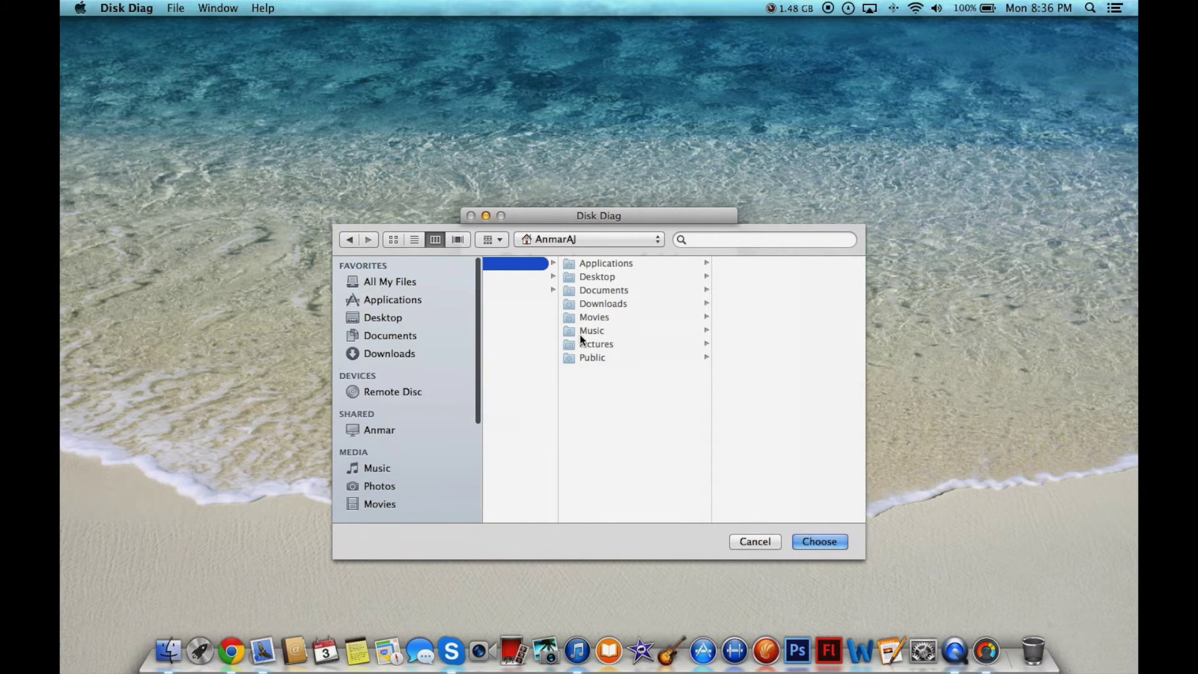
left_click(601, 239)
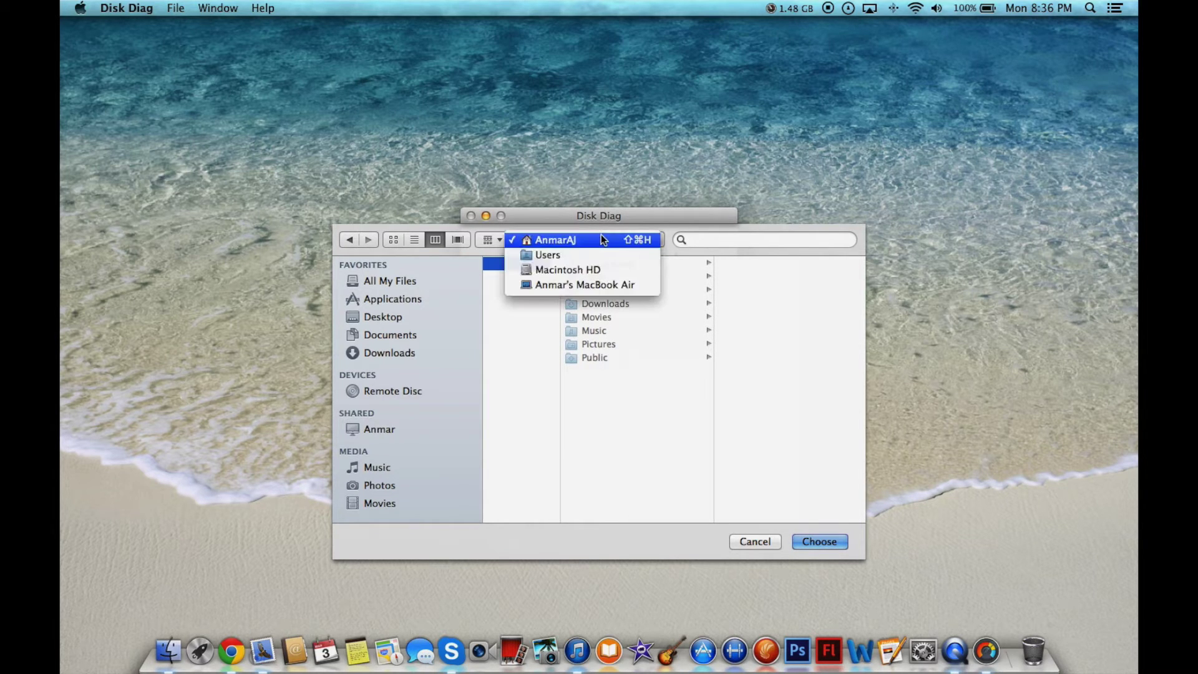
left_click(597, 238)
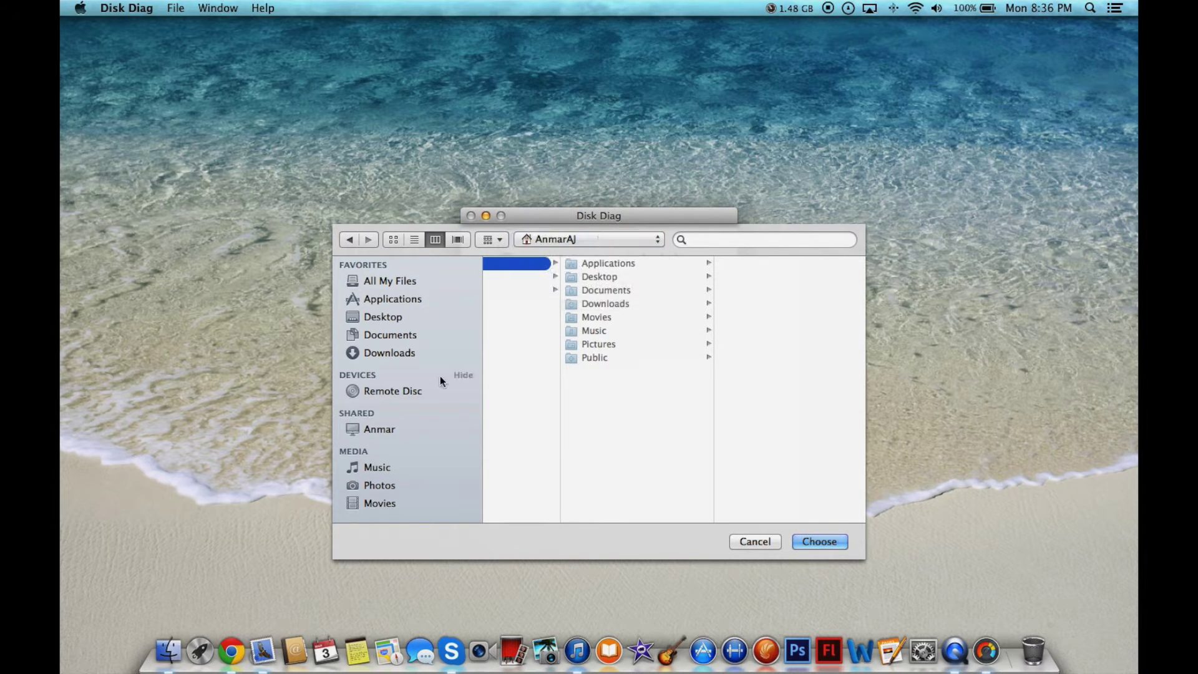
Browse the shared network computer's folders, then the Desktop and Applications folders
left_click(371, 431)
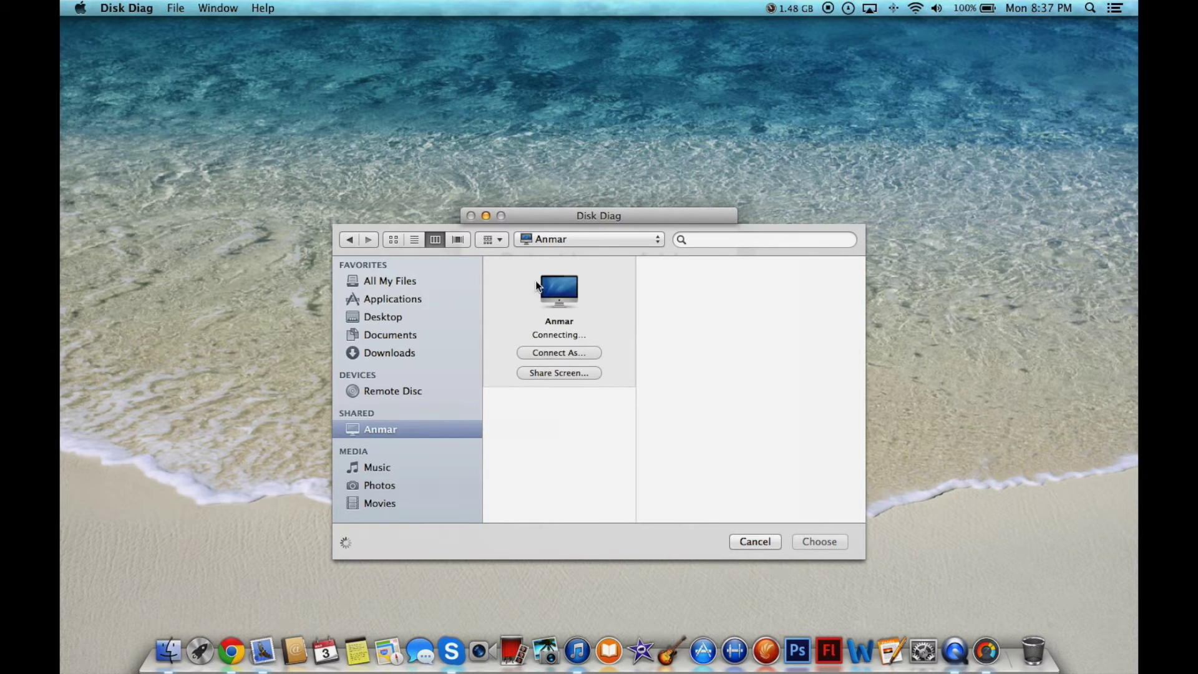
left_click(534, 238)
left_click(537, 240)
left_click(502, 241)
left_click(501, 241)
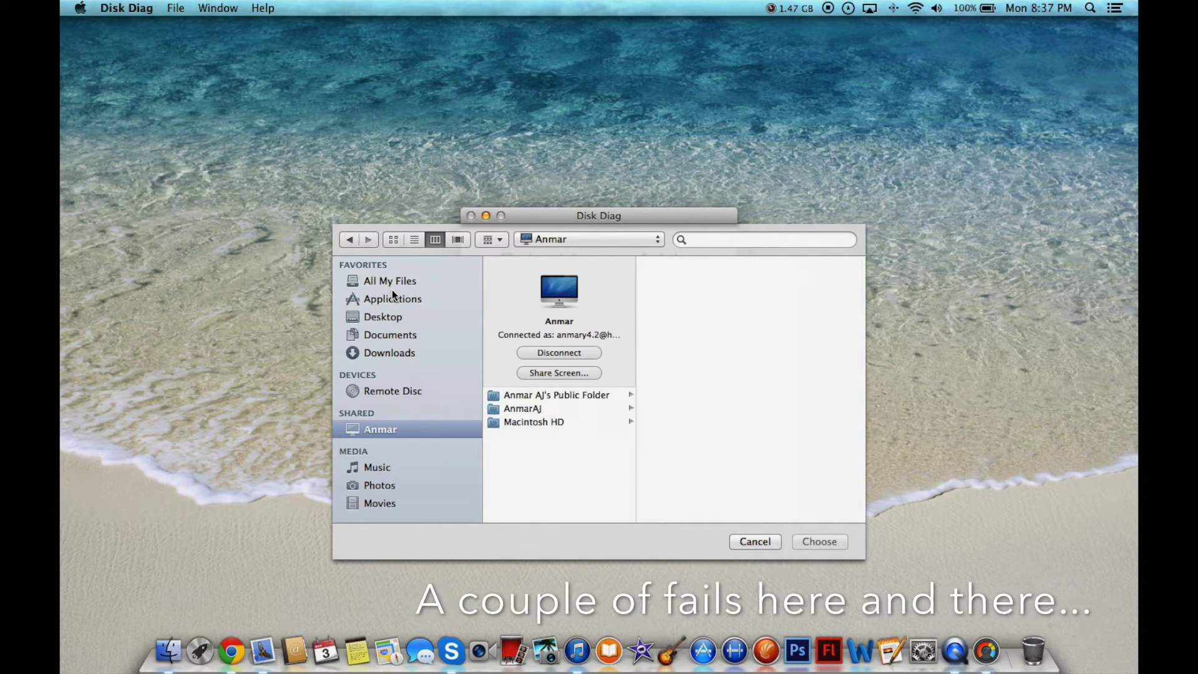
left_click(517, 409)
left_click(519, 395)
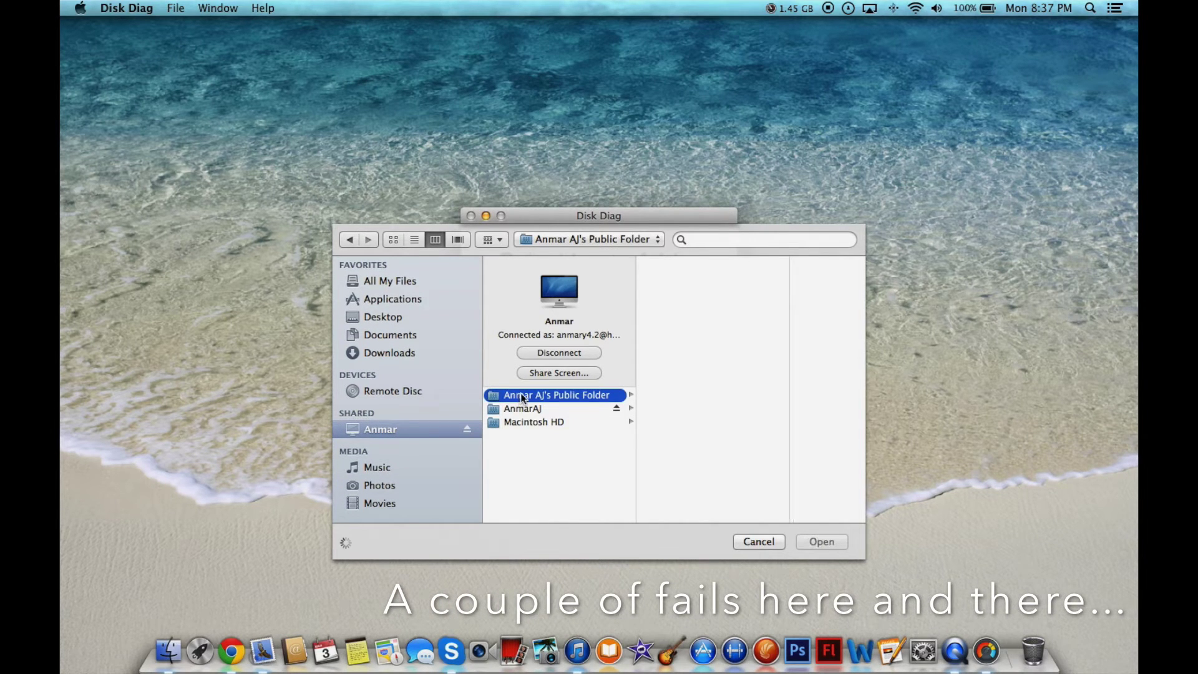
left_click(511, 411)
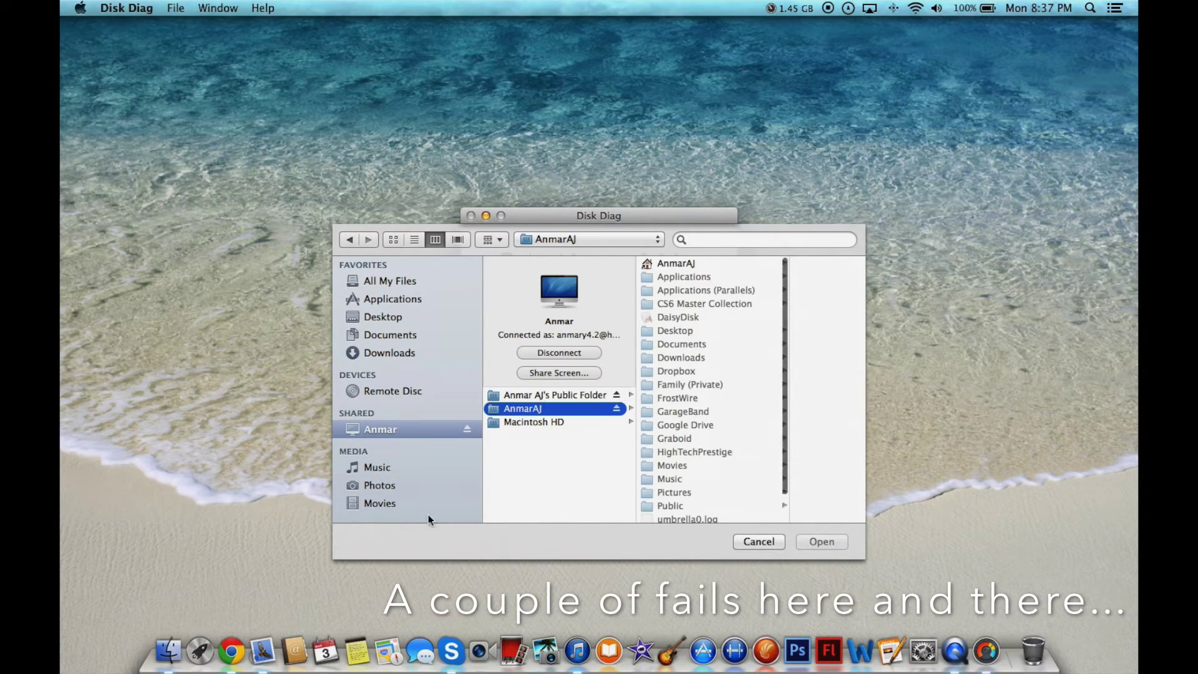
left_click(391, 314)
left_click(391, 301)
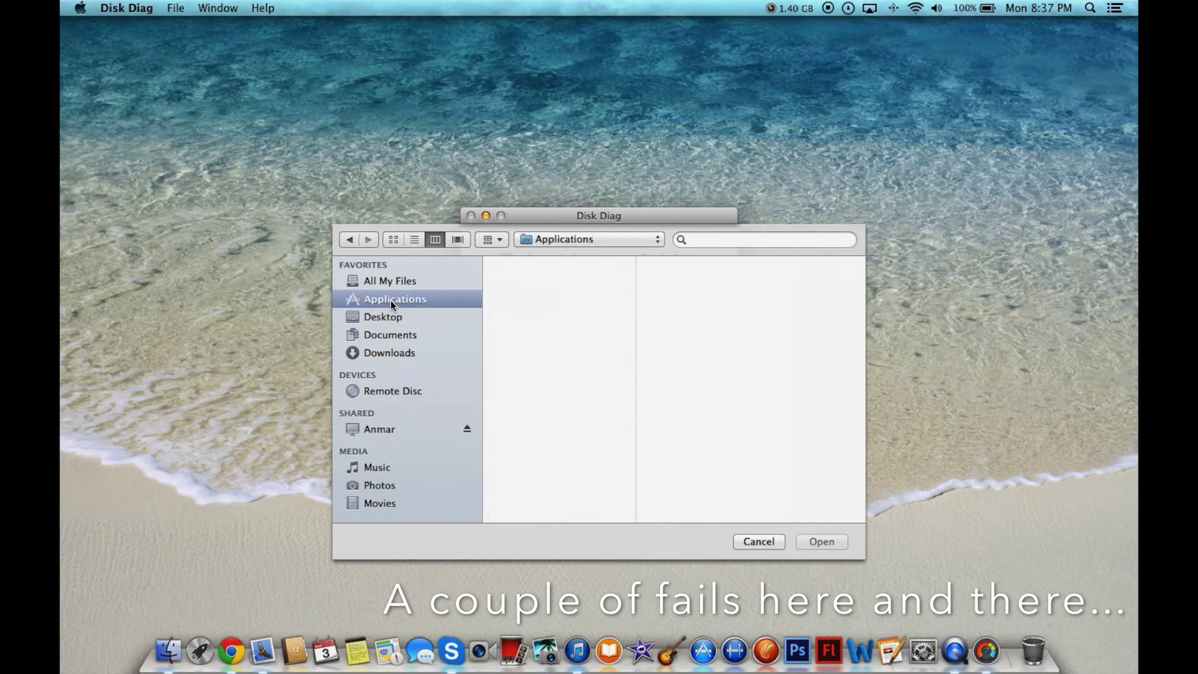
Select the home folder under Macintosh HD > Users and confirm it with Choose
left_click(542, 241)
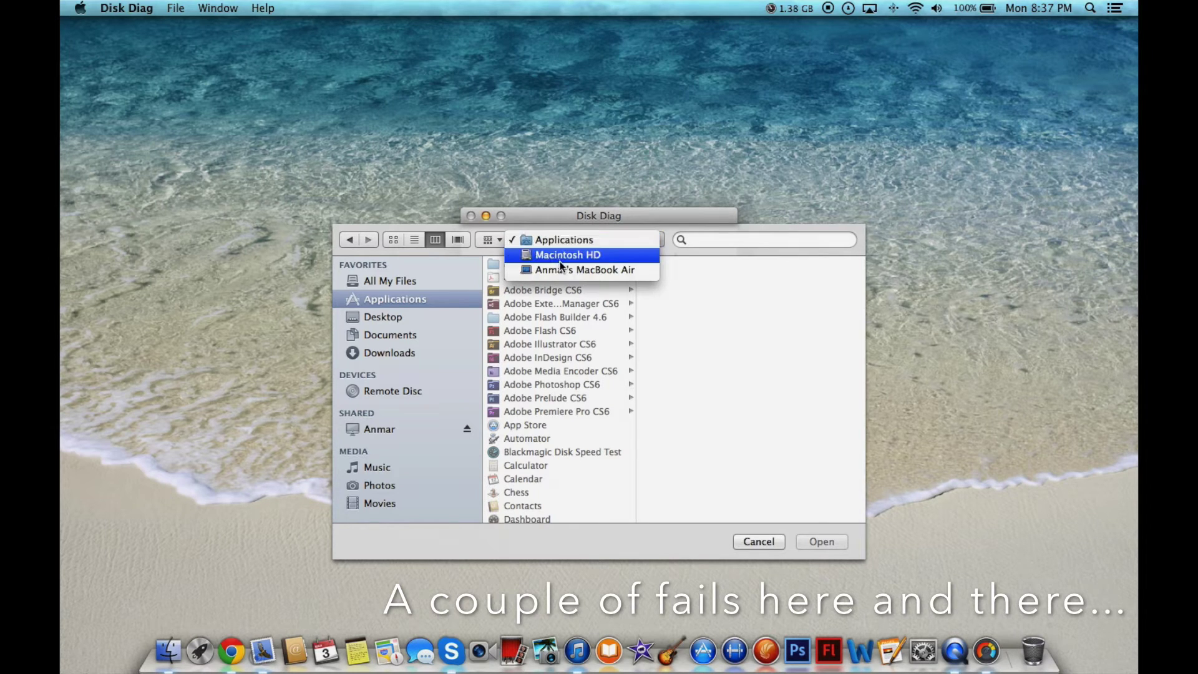
left_click(561, 256)
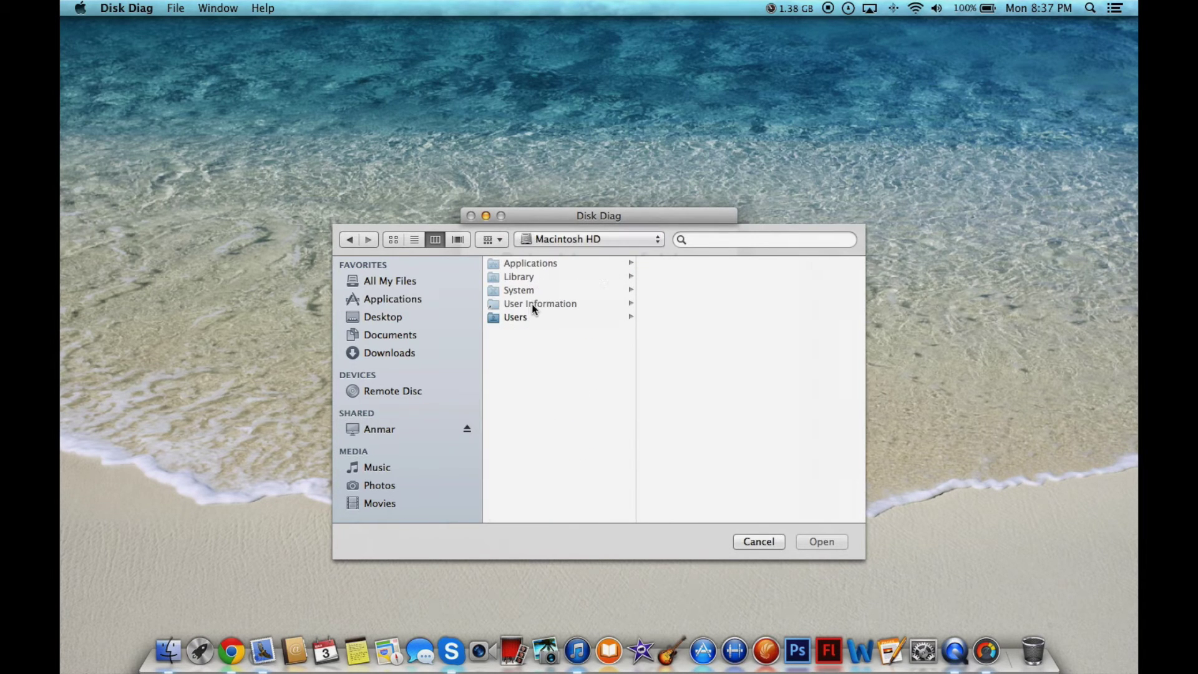
left_click(517, 319)
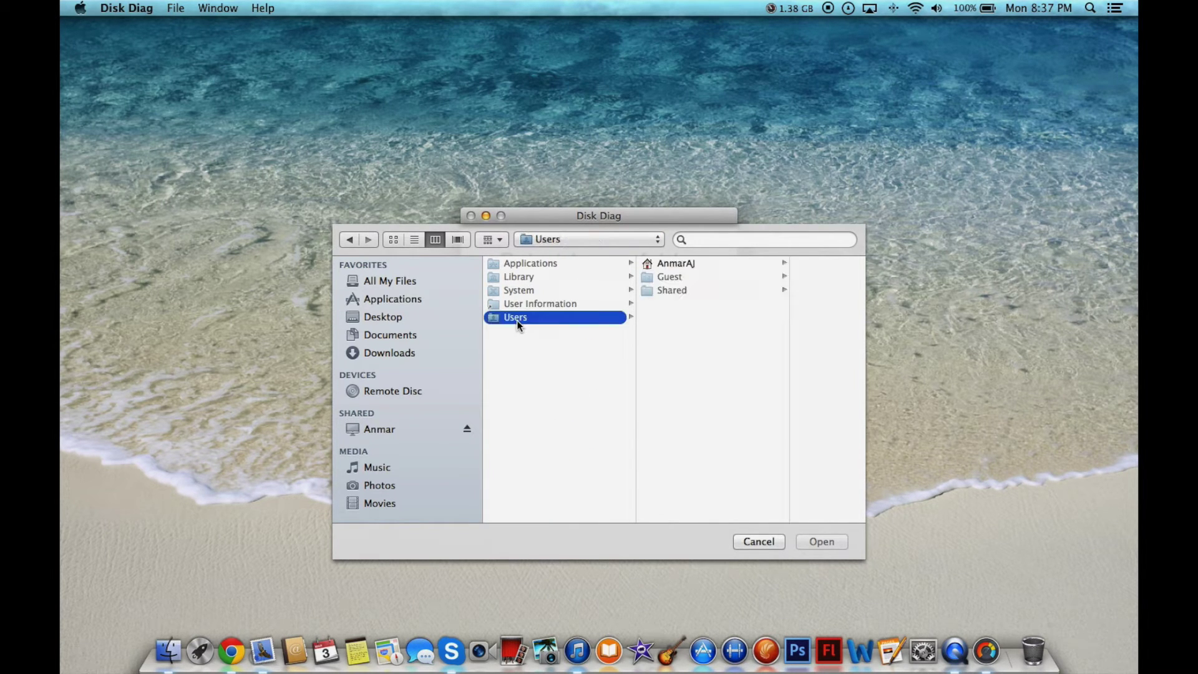
left_click(674, 265)
left_click(556, 243)
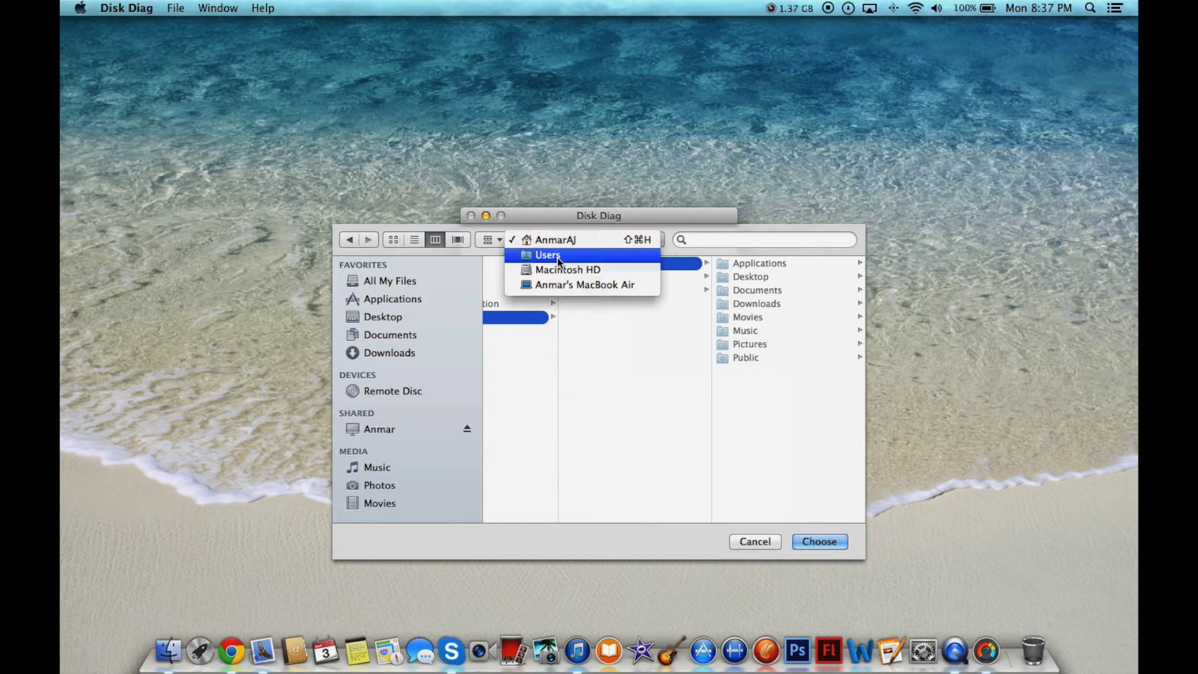
left_click(580, 241)
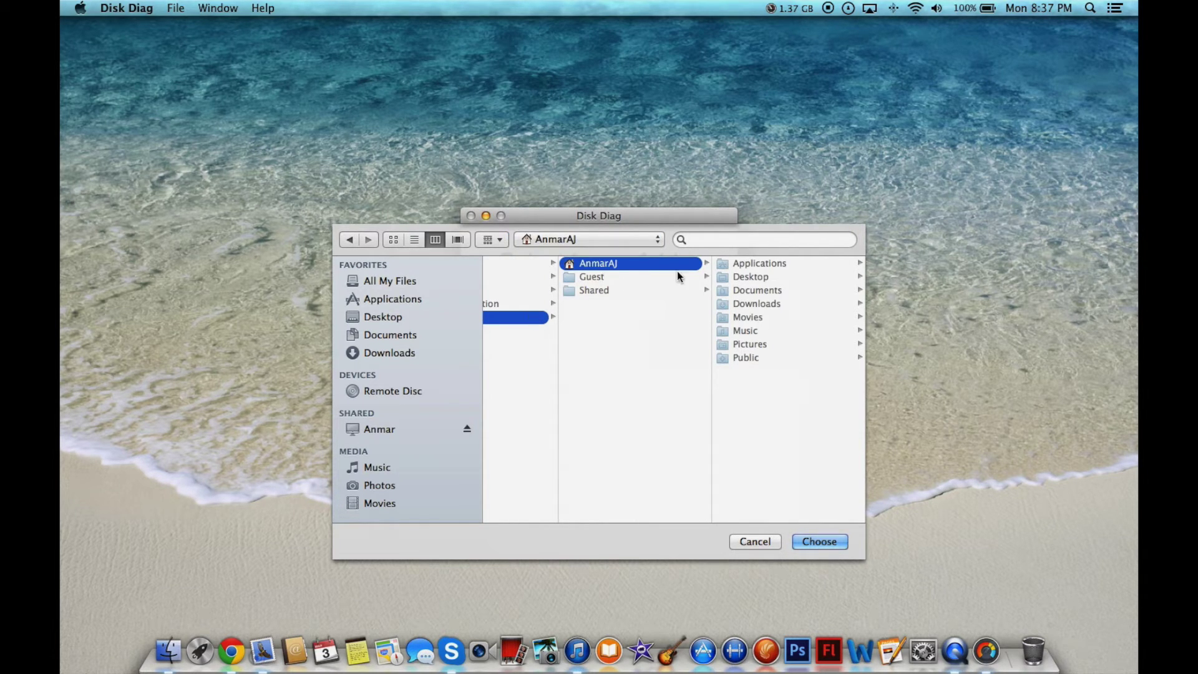
left_click(803, 541)
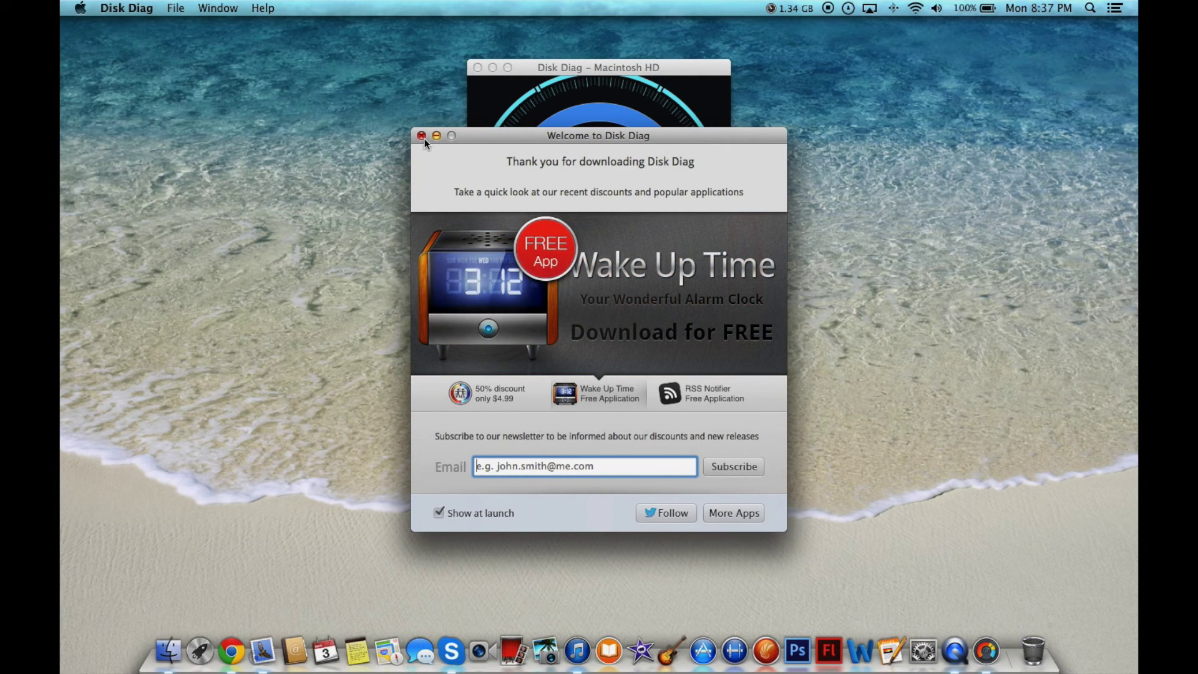
Dismiss the welcome window and scan, finding 626.4 MB, mostly Caches at 624.6 MB
left_click(422, 136)
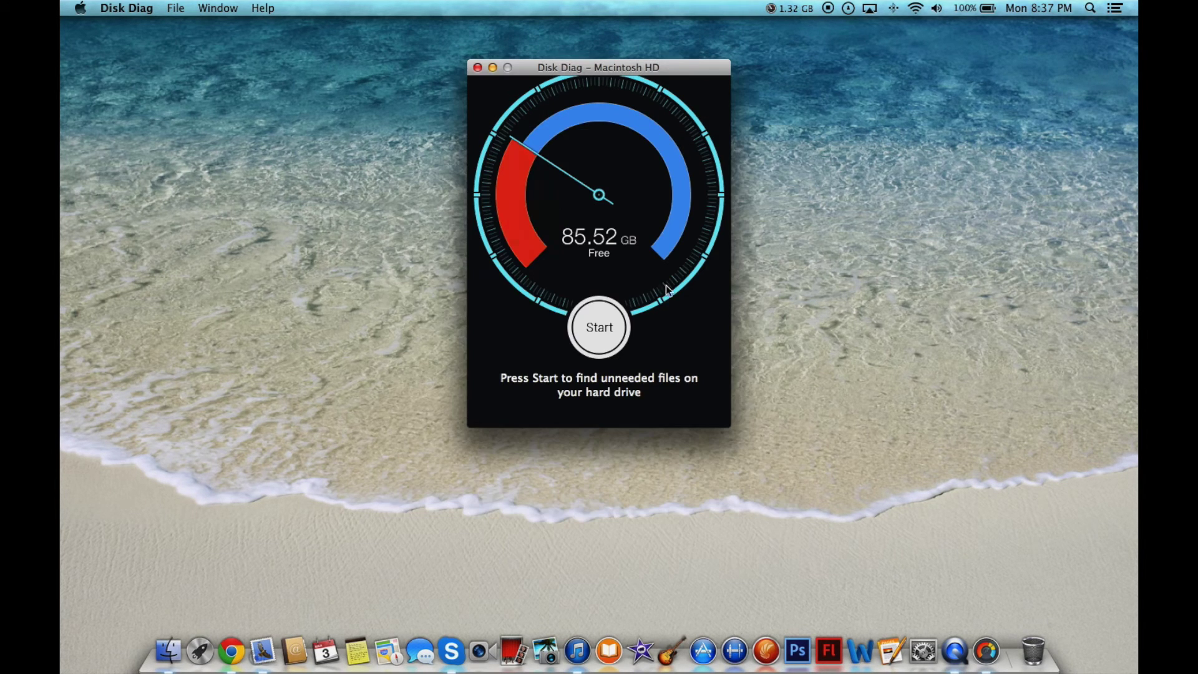
left_click(596, 327)
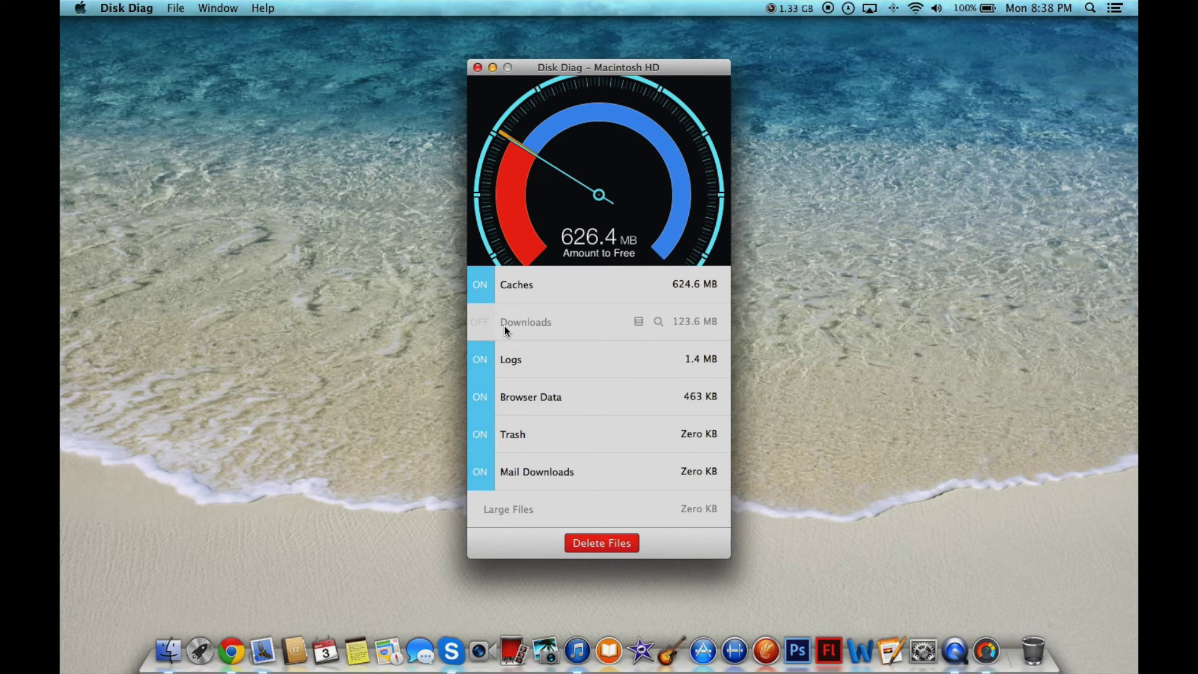
Switch on Downloads and Large Files in the cleanup, closing the empty large-files list
left_click(480, 322)
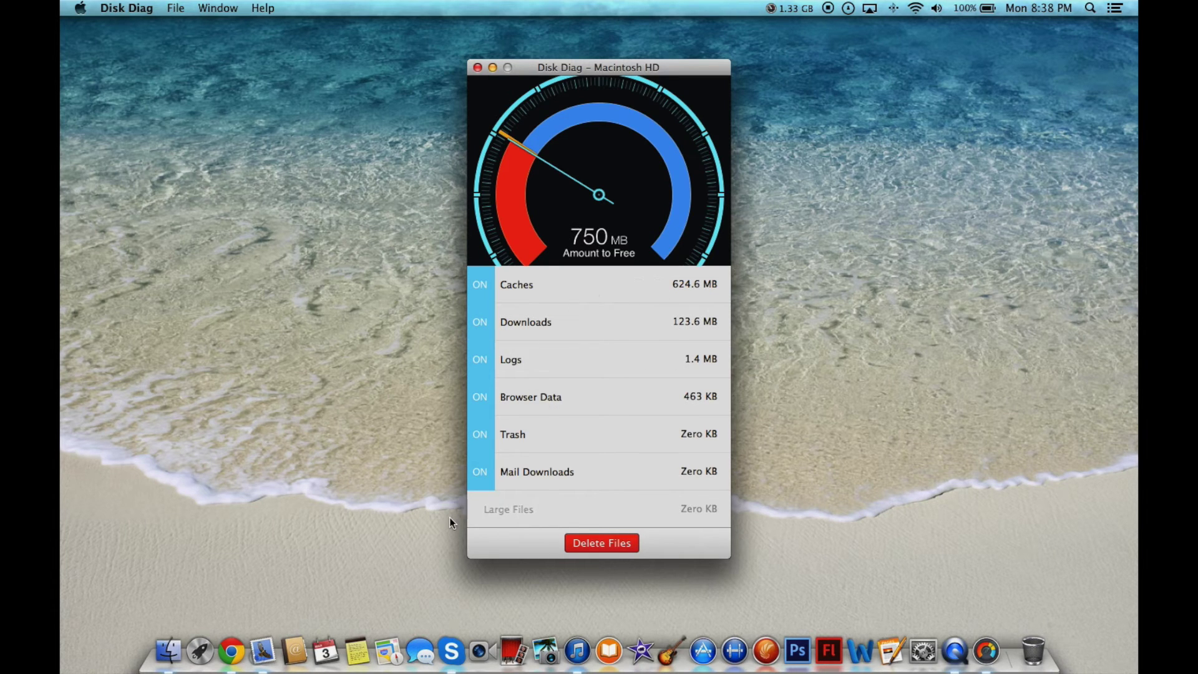
left_click(482, 509)
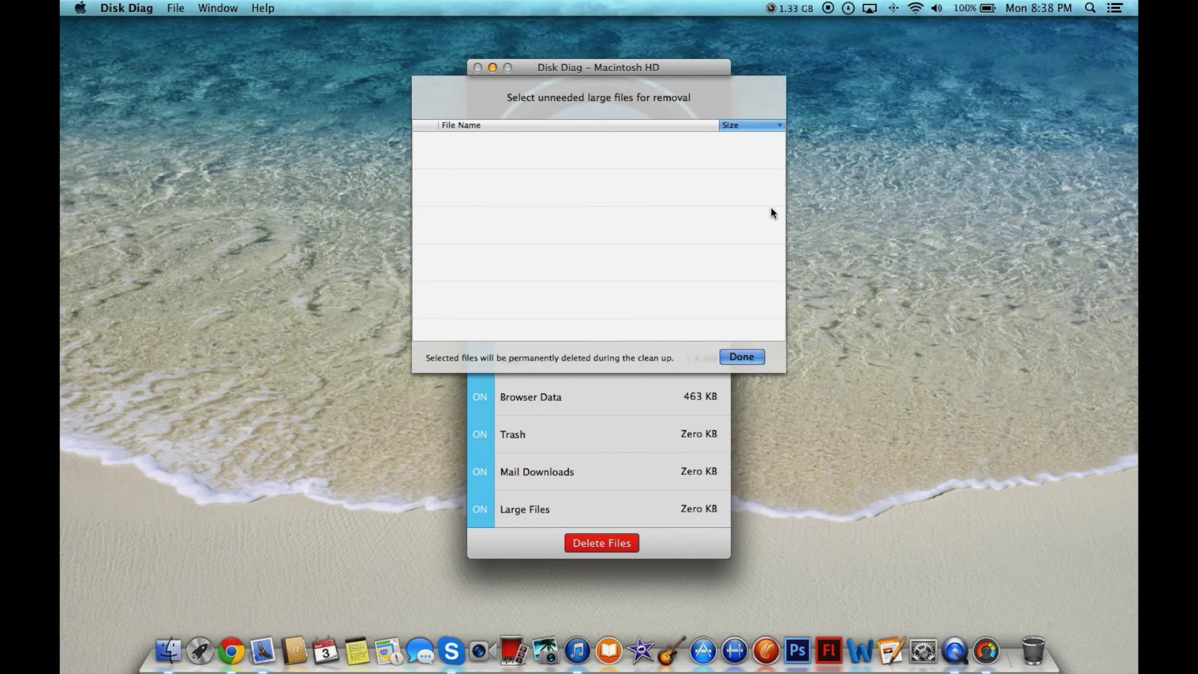
left_click(740, 357)
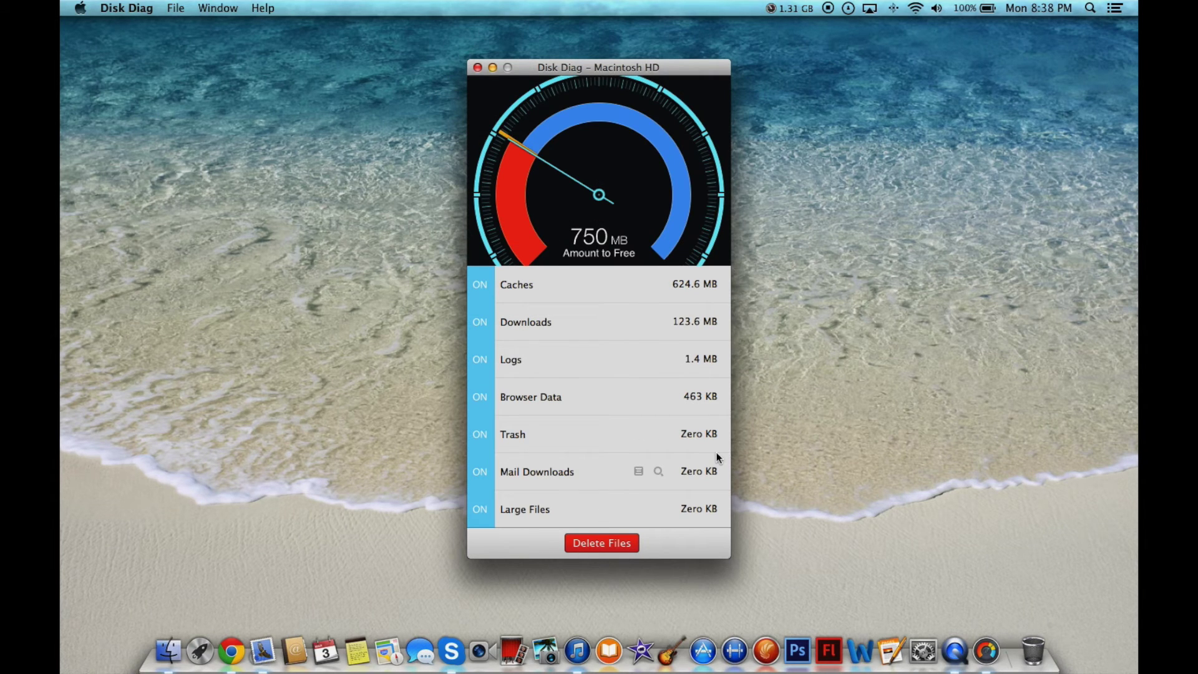
Permanently delete the 750 MB of unneeded files and close Disk Diag
left_click(603, 544)
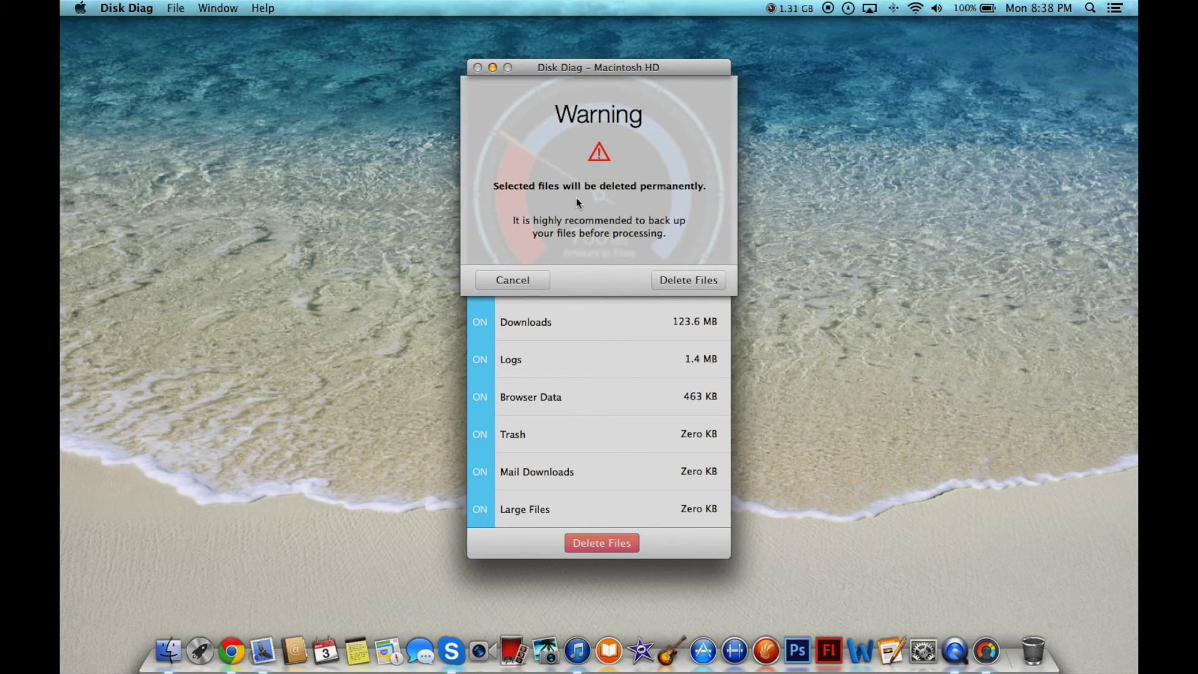
left_click(672, 280)
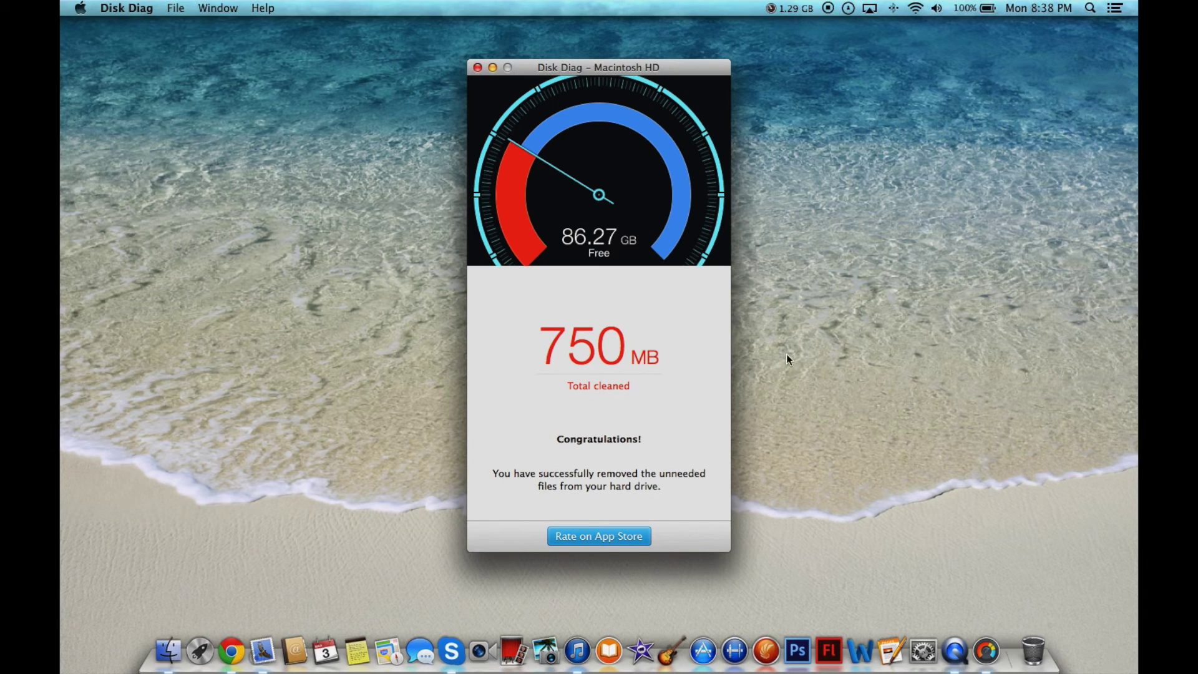
left_click(476, 68)
left_click(547, 235)
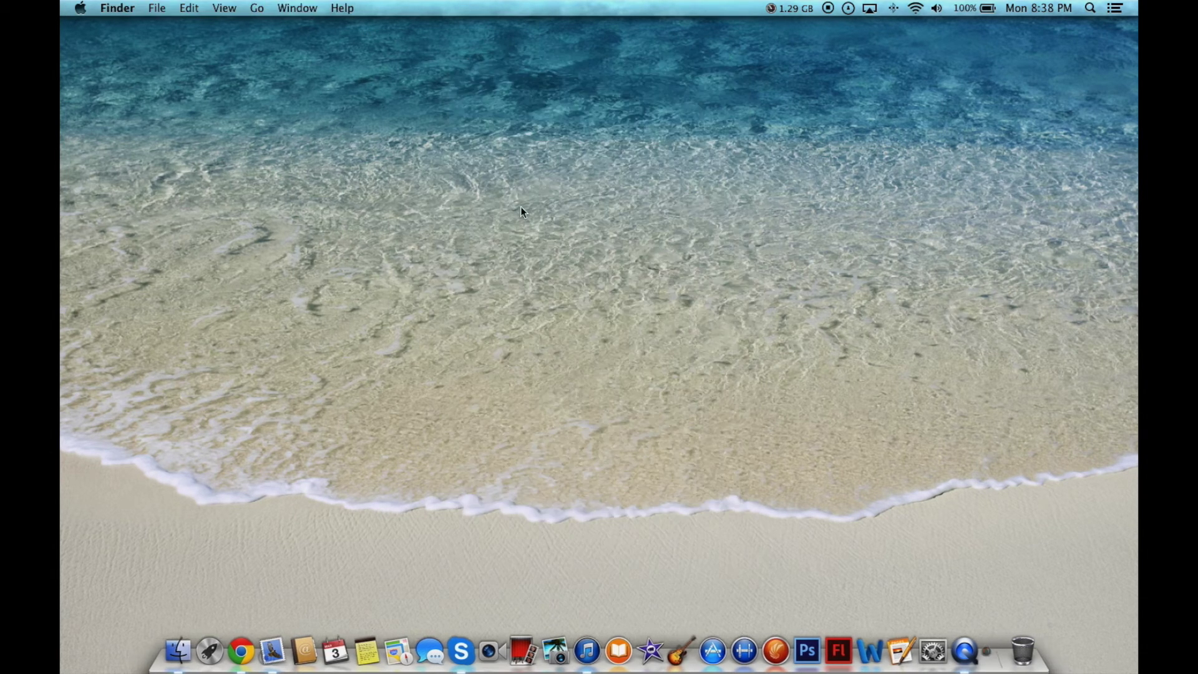
left_click(75, 8)
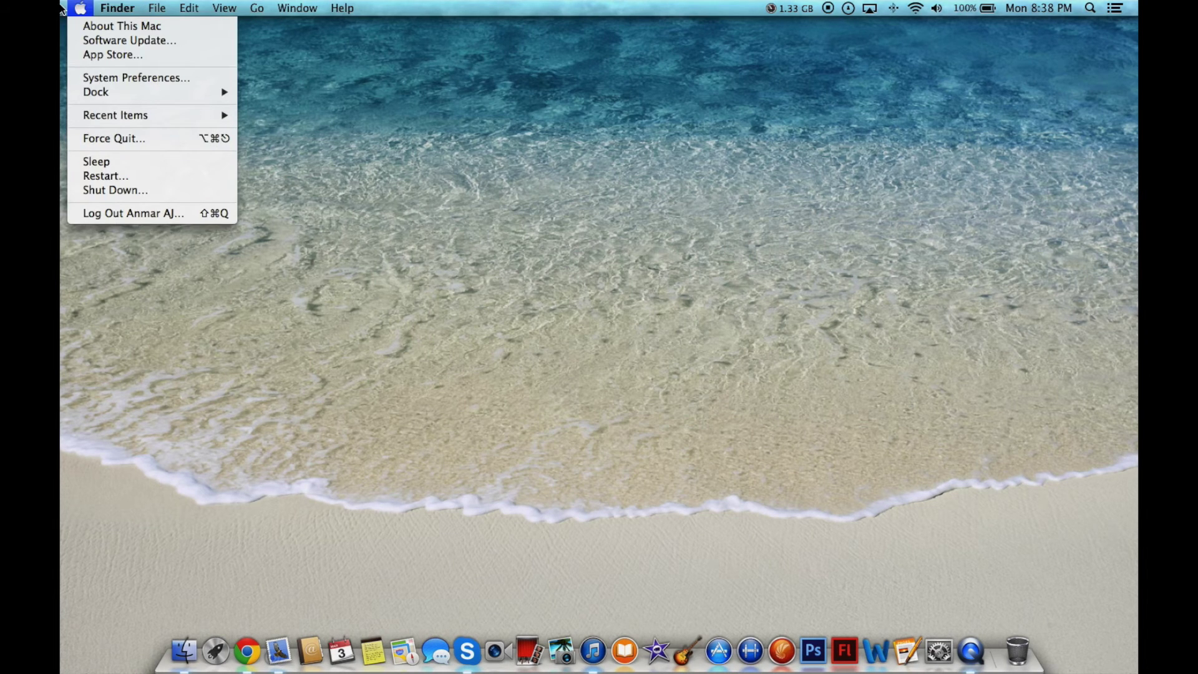
left_click(121, 27)
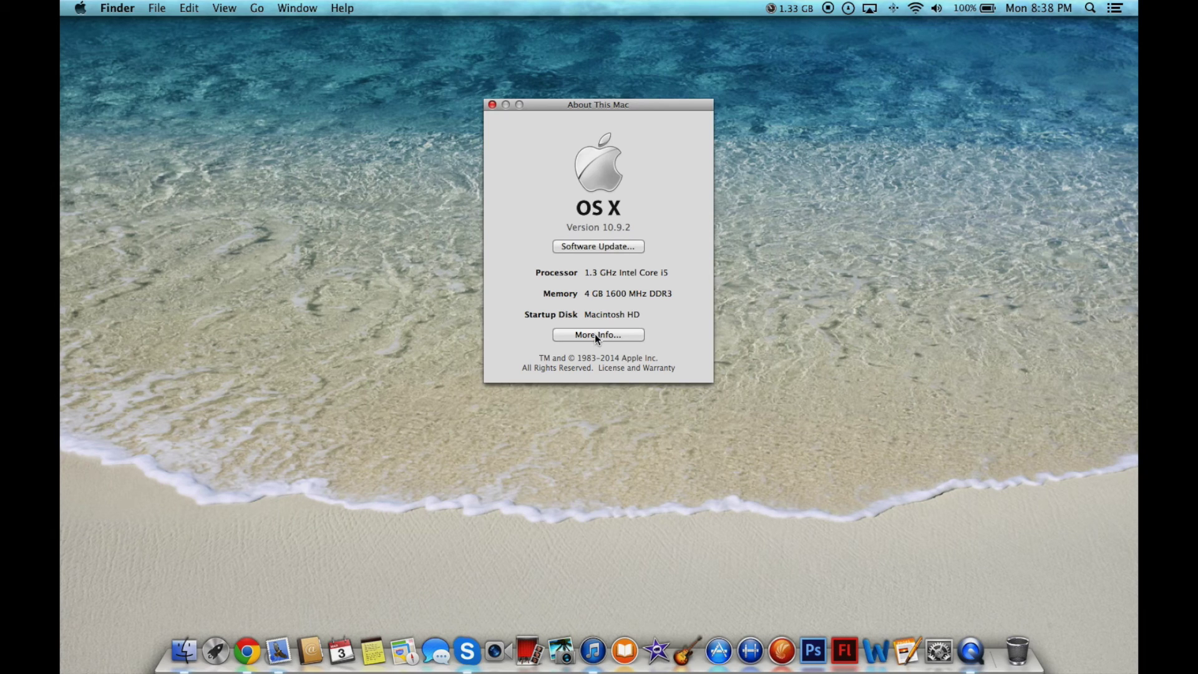
left_click(594, 336)
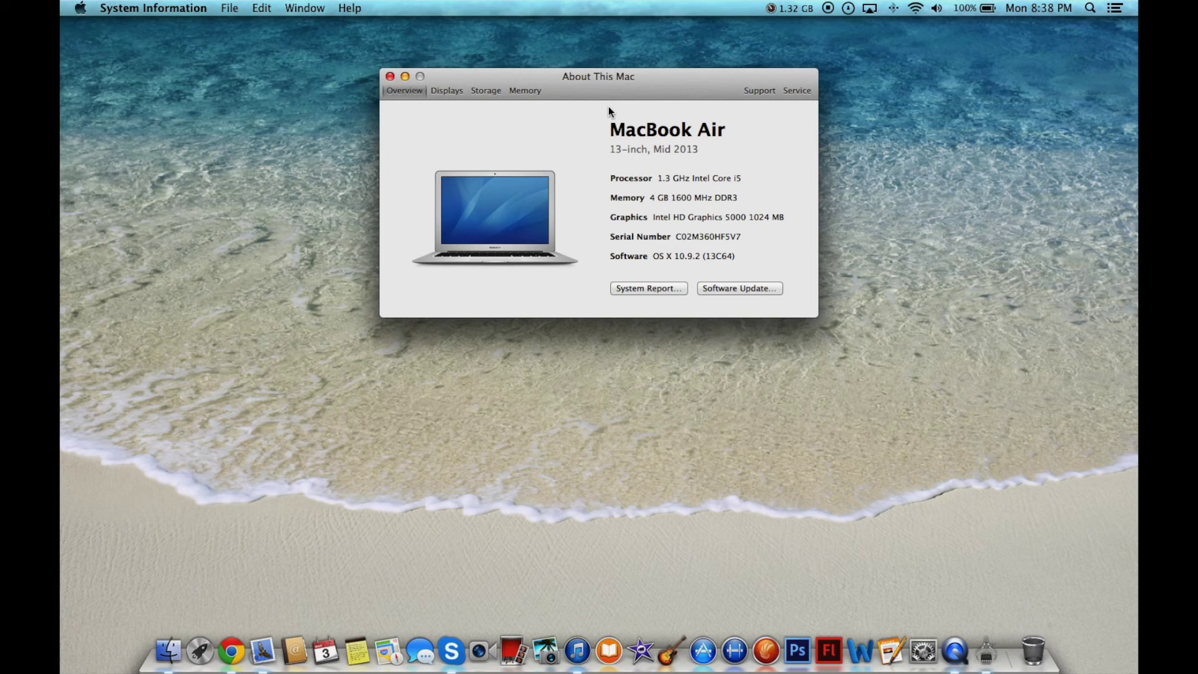
left_click(481, 90)
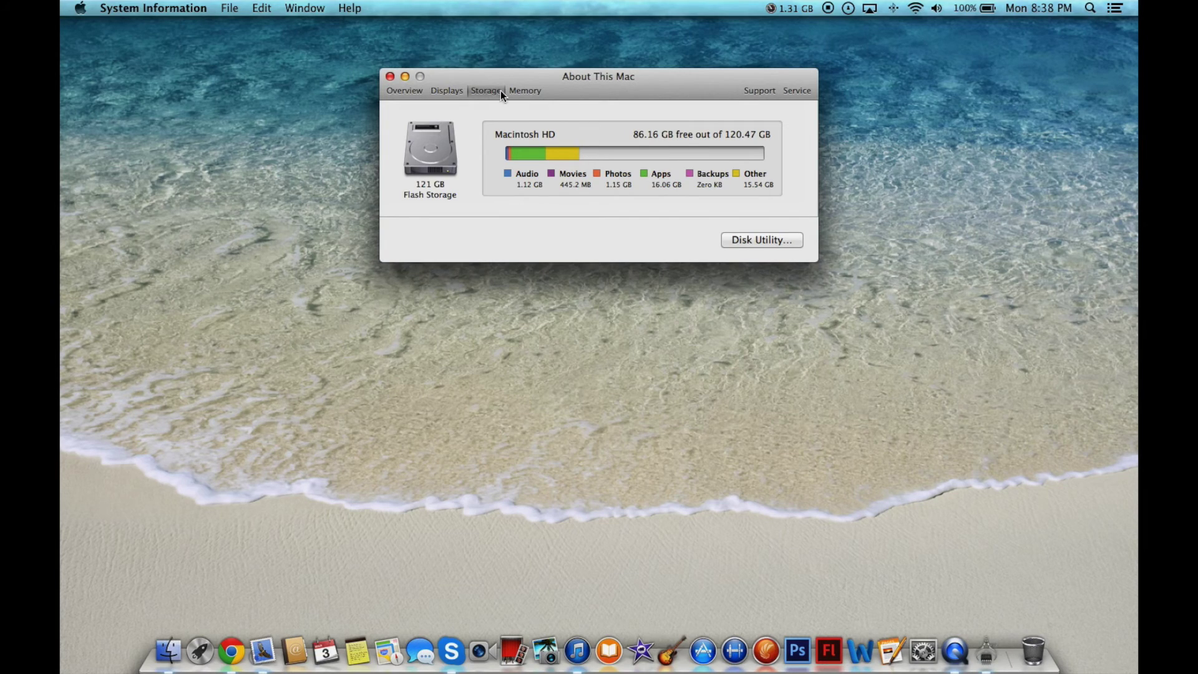
left_click(390, 77)
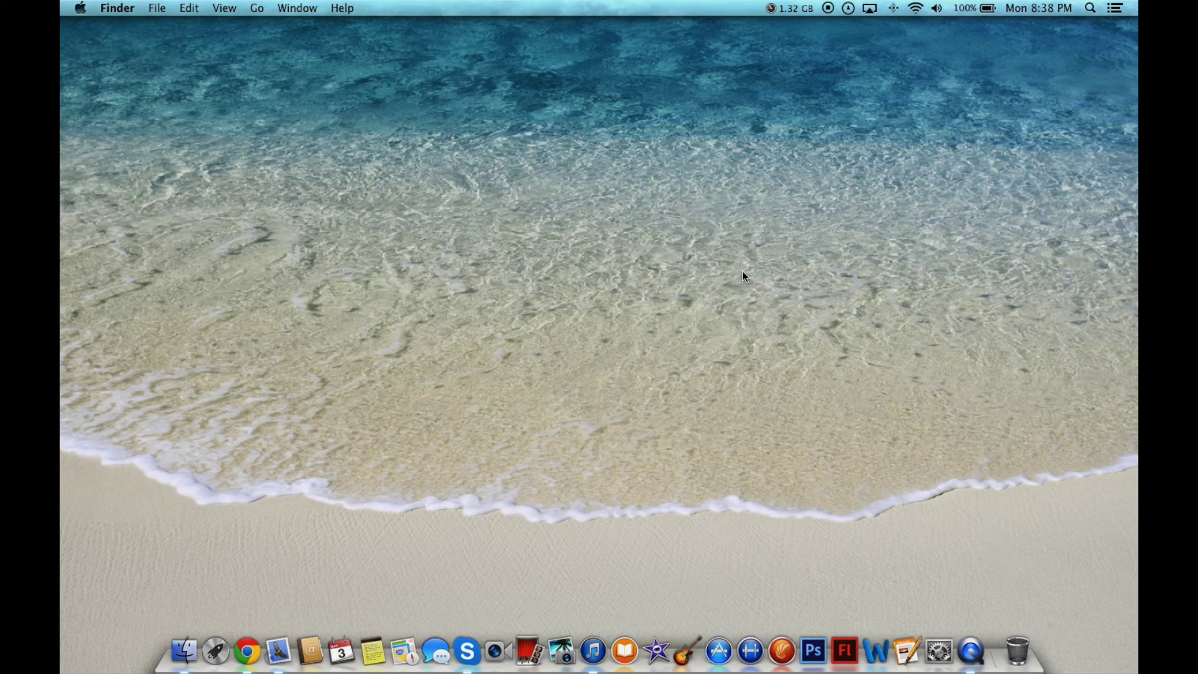
Open Memory Clean's menu-bar readout (1.33 GB free of 3.99 GB) and quit the app
left_click(789, 8)
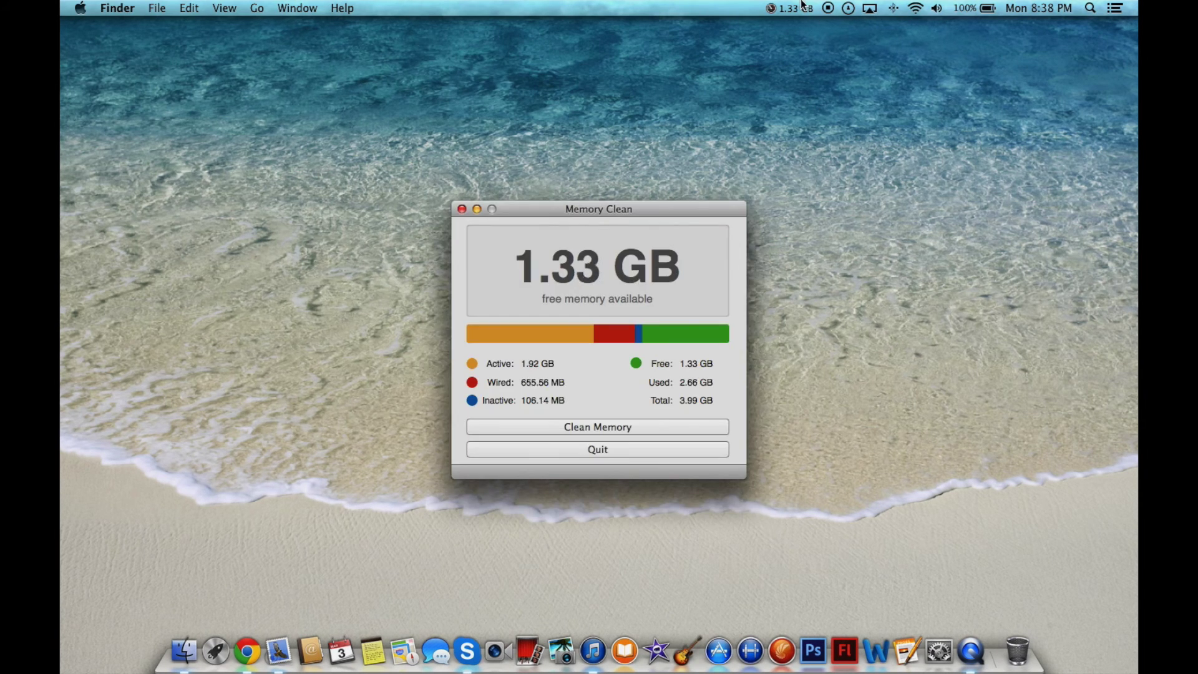
left_click(790, 8)
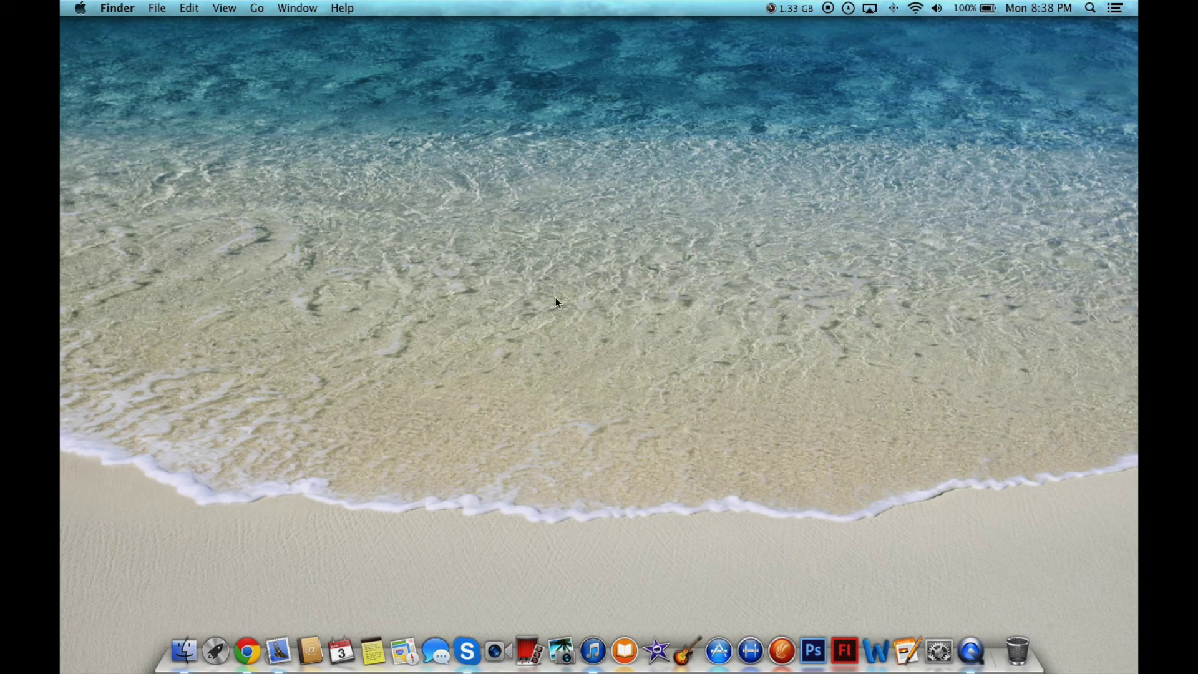
left_click(781, 6)
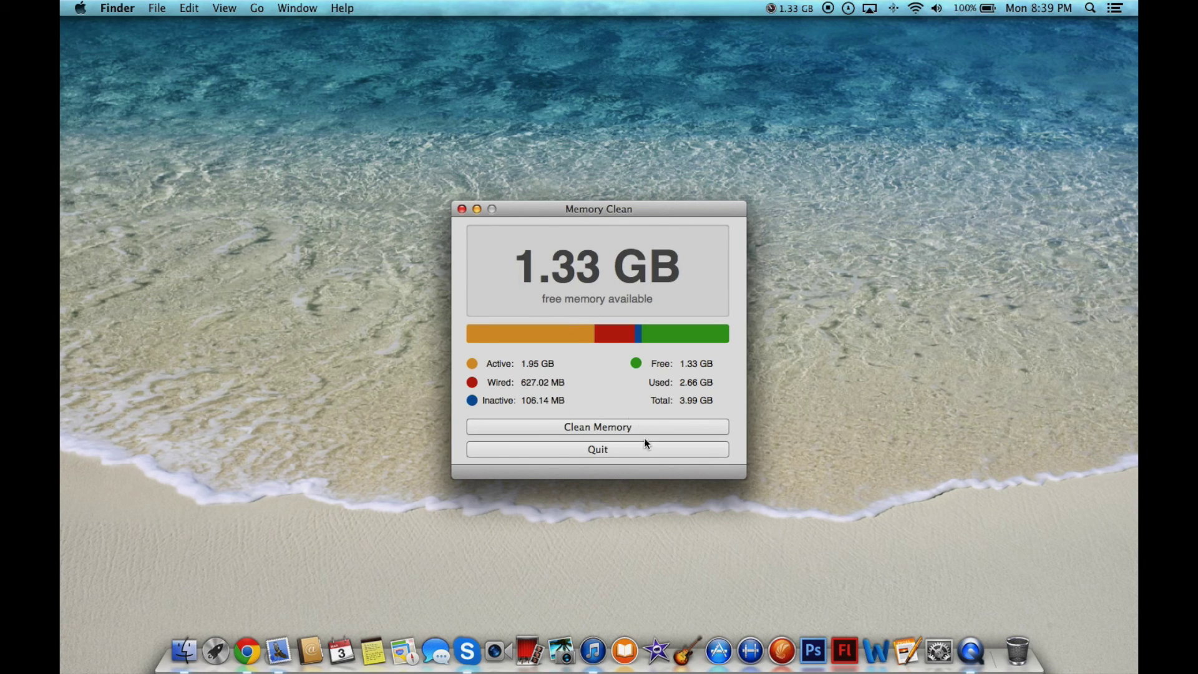
left_click(661, 455)
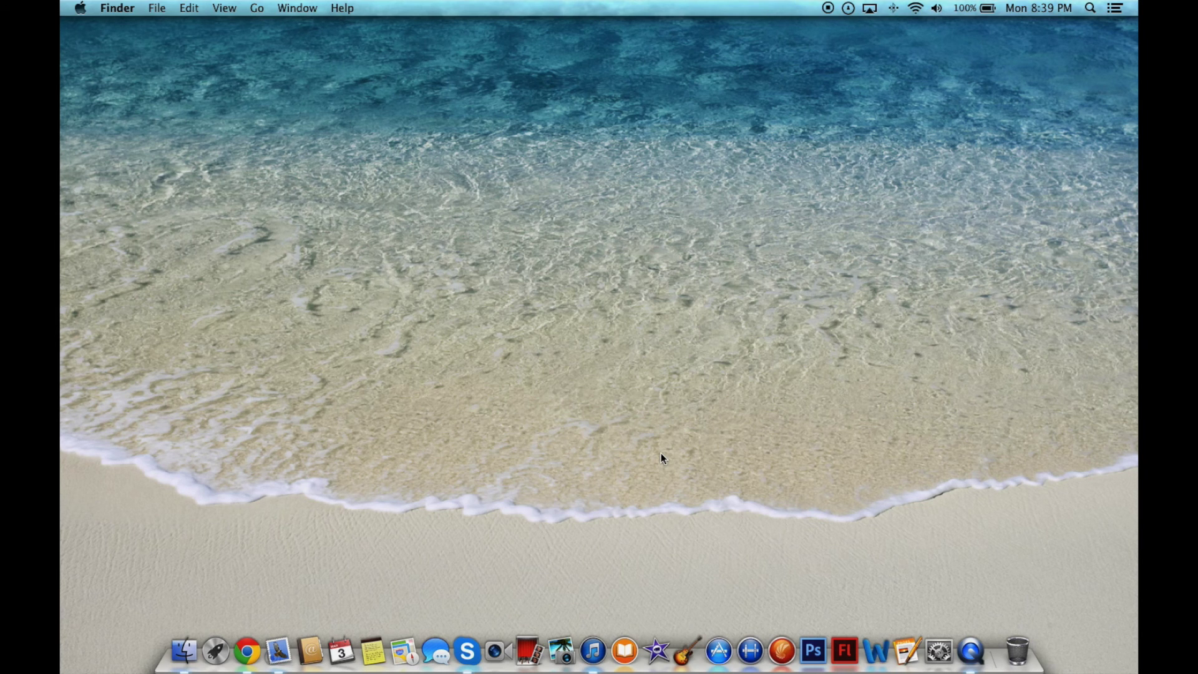